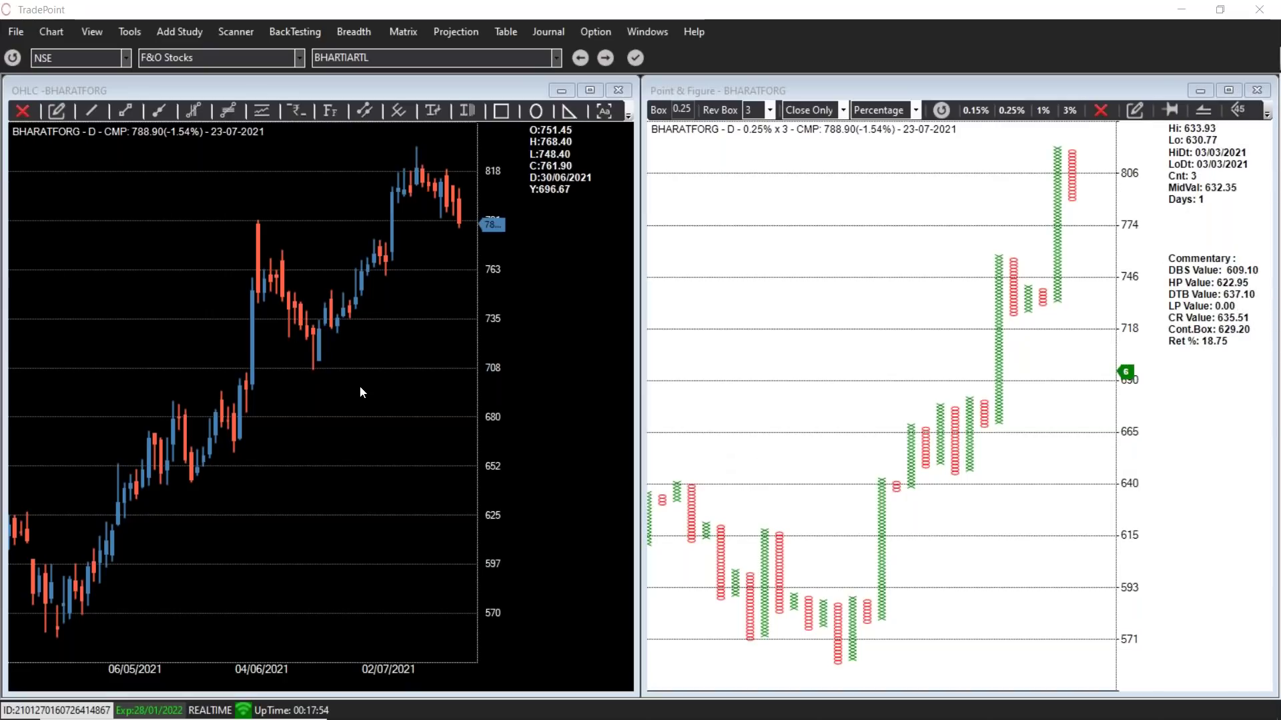
Step: Maximize the BHARATFORG OHLC chart and examine its daily price swings and consolidation over recent months
scroll(359, 385, up, 2)
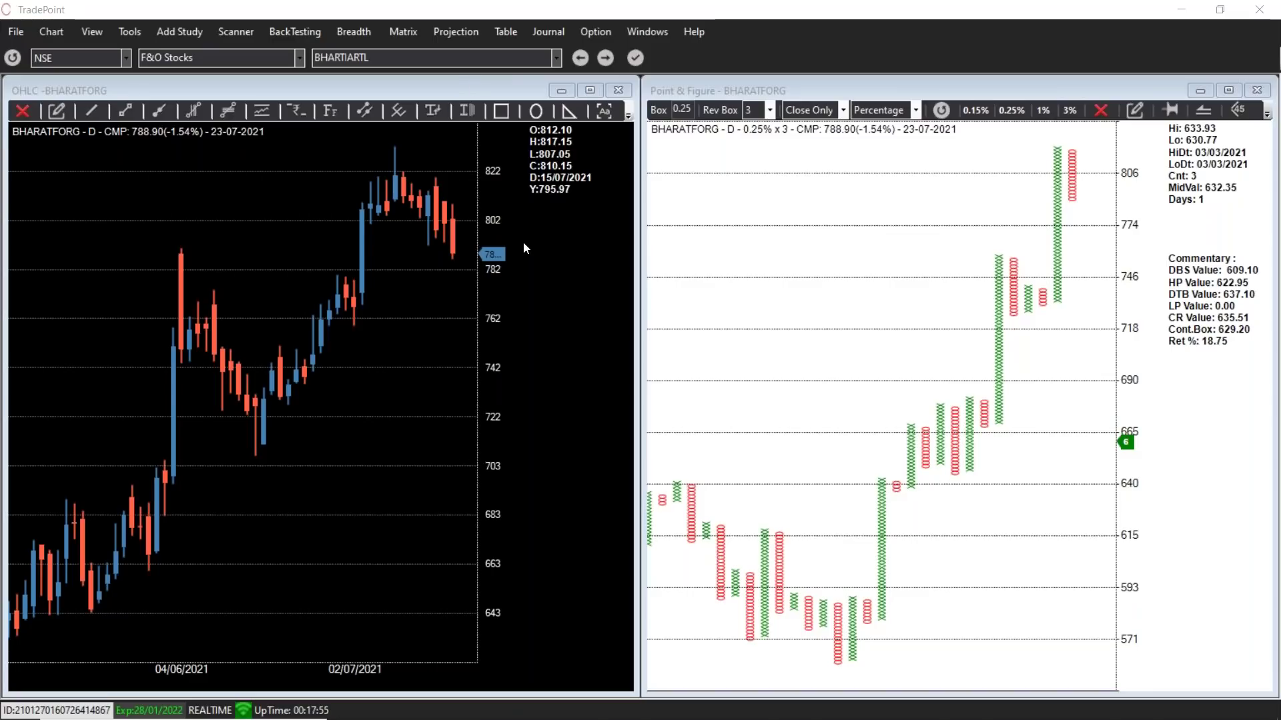
double_click(468, 90)
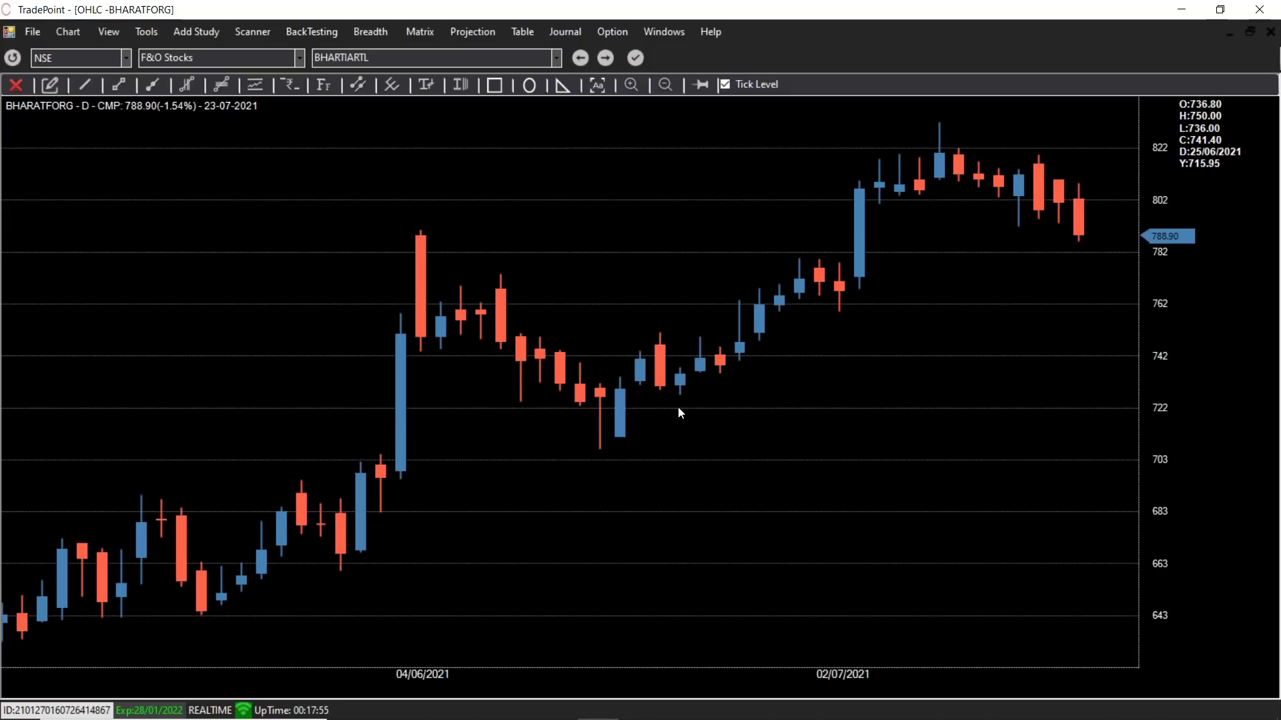
scroll(613, 463, down, 4)
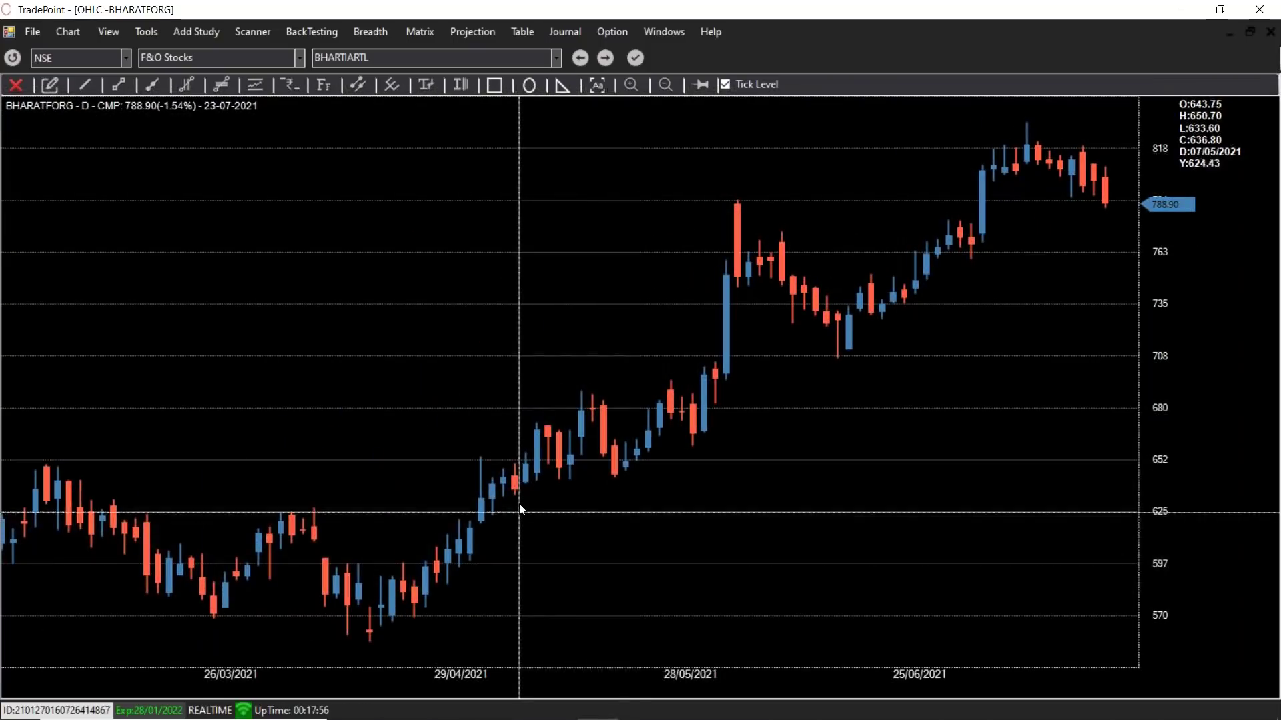
mouse_move(557, 474)
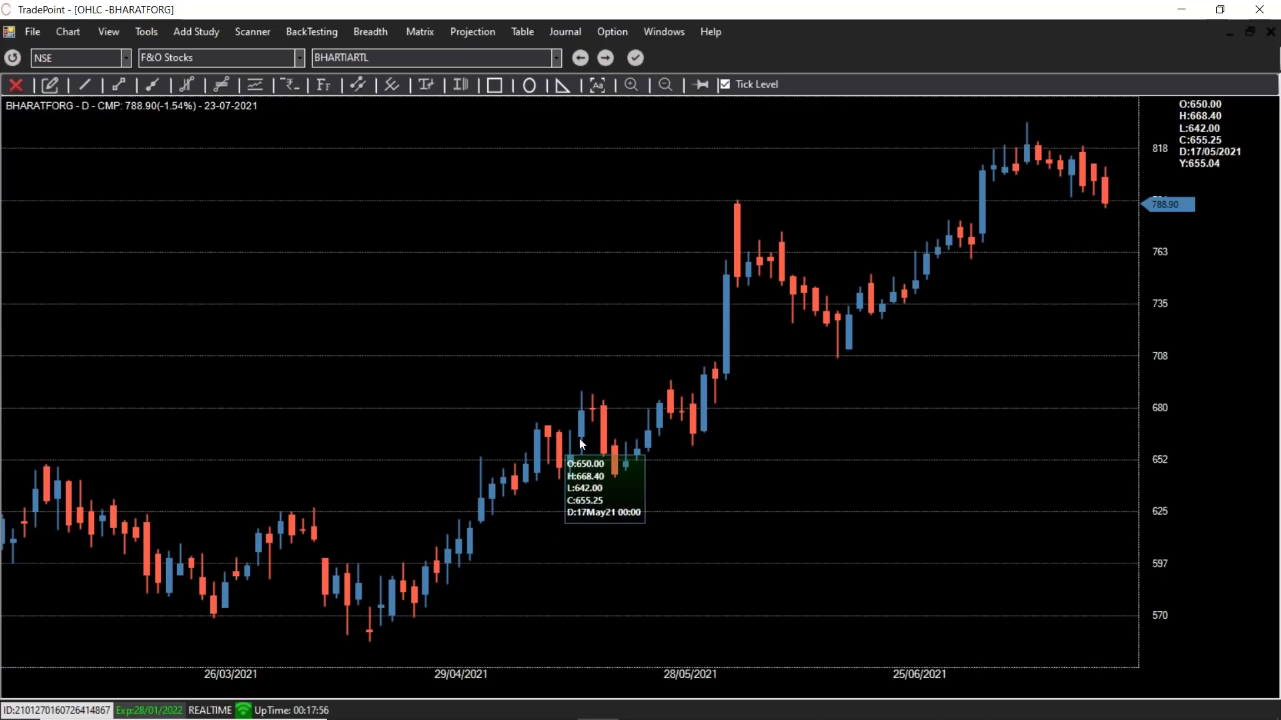
scroll(639, 551, down, 3)
scroll(651, 543, down, 2)
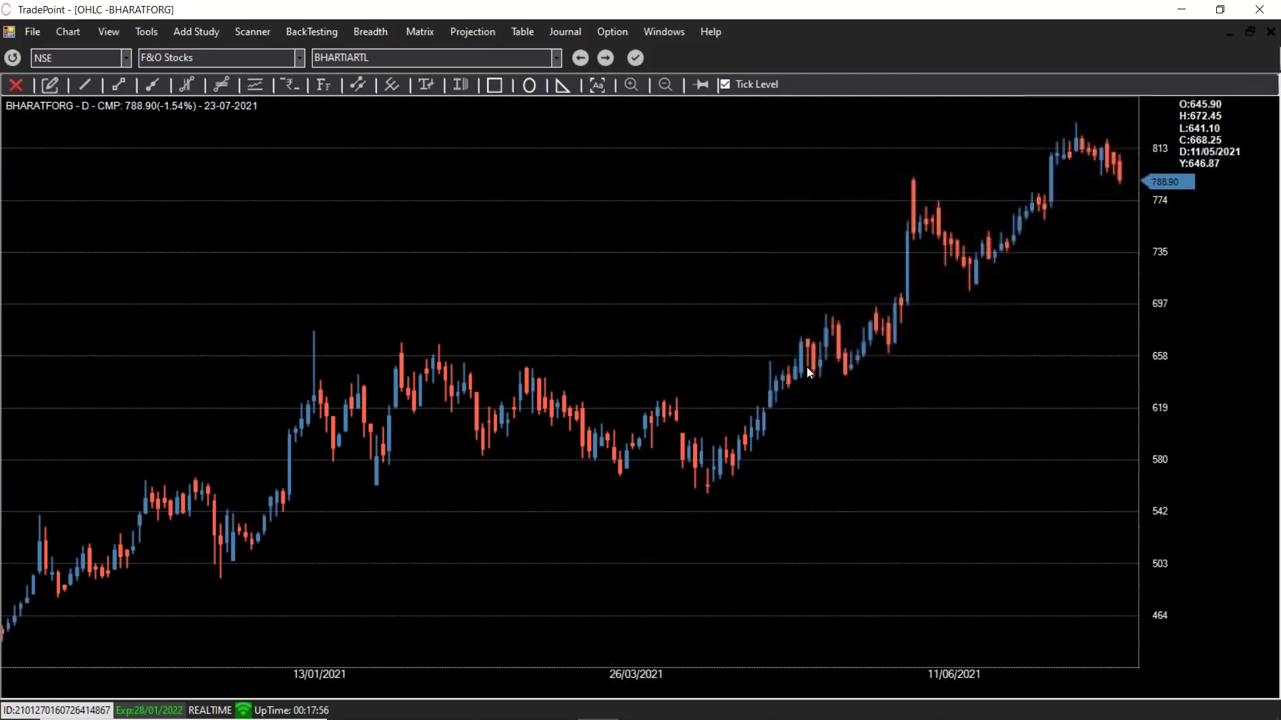
scroll(724, 447, up, 2)
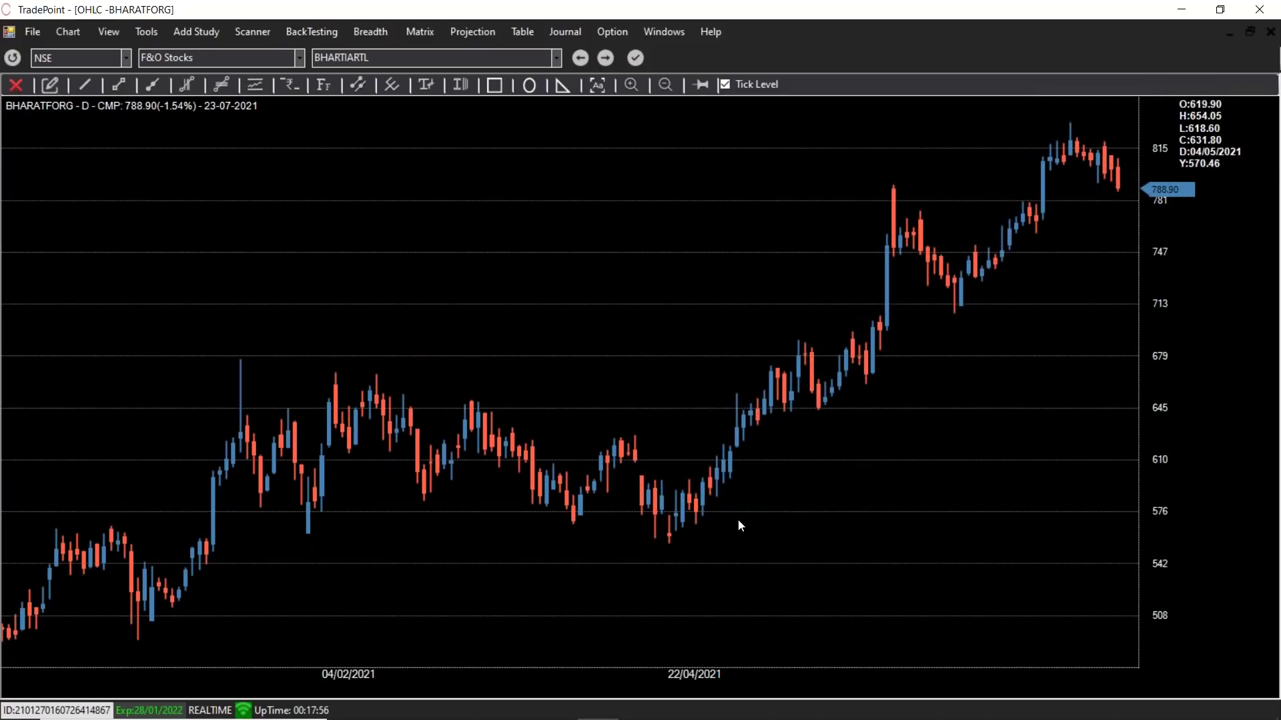
scroll(741, 467, up, 2)
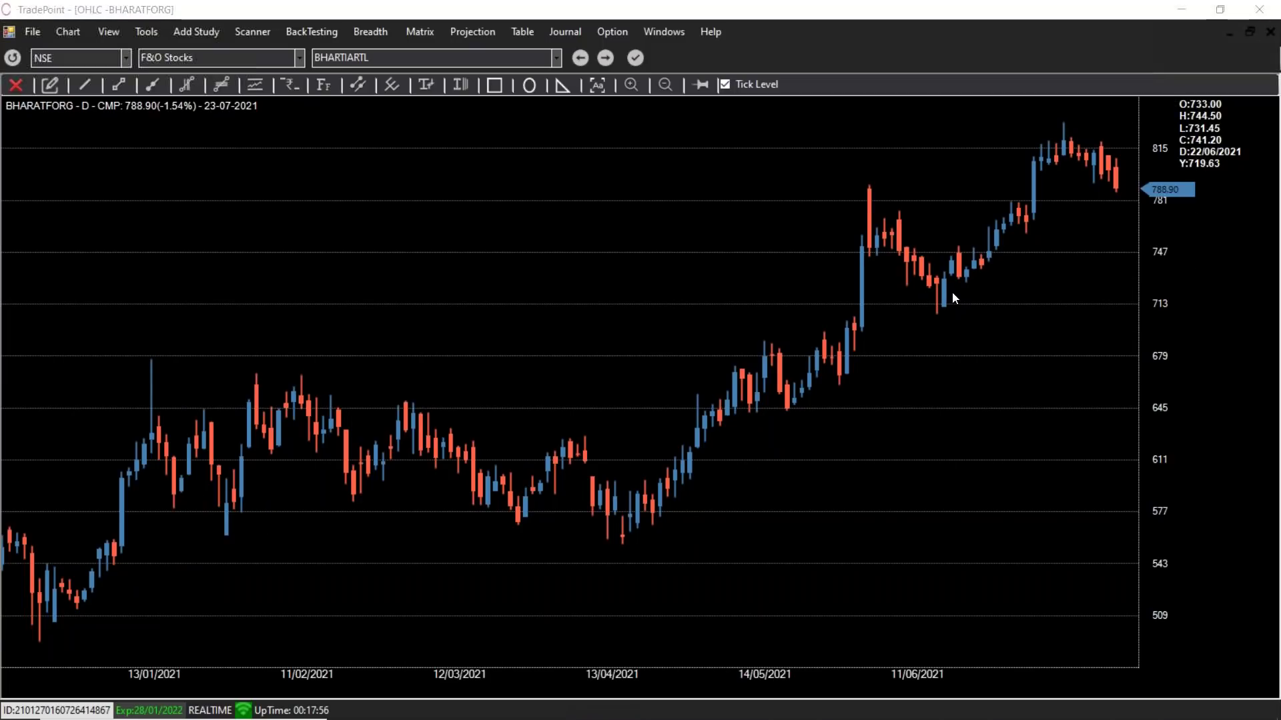
Step: Restore the OHLC chart to its tiled size, maximize the BHARATFORG Point & Figure chart, and examine its recent columns
click(1248, 32)
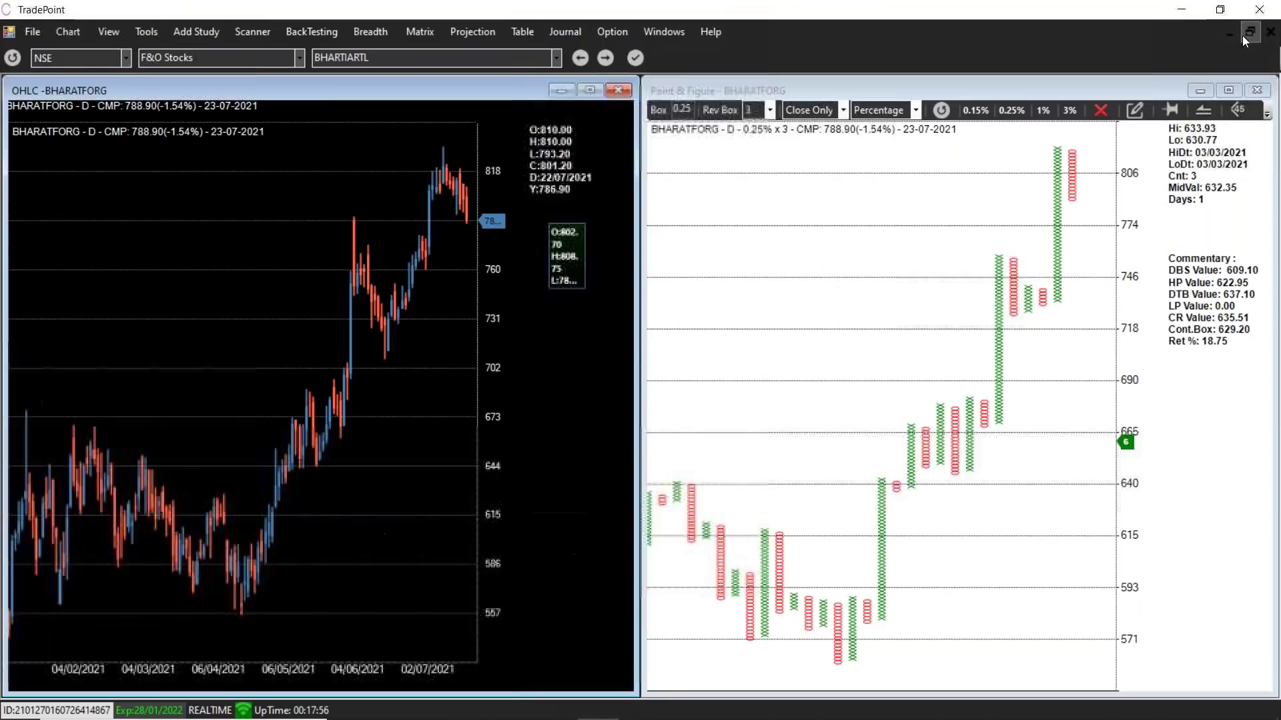
double_click(980, 91)
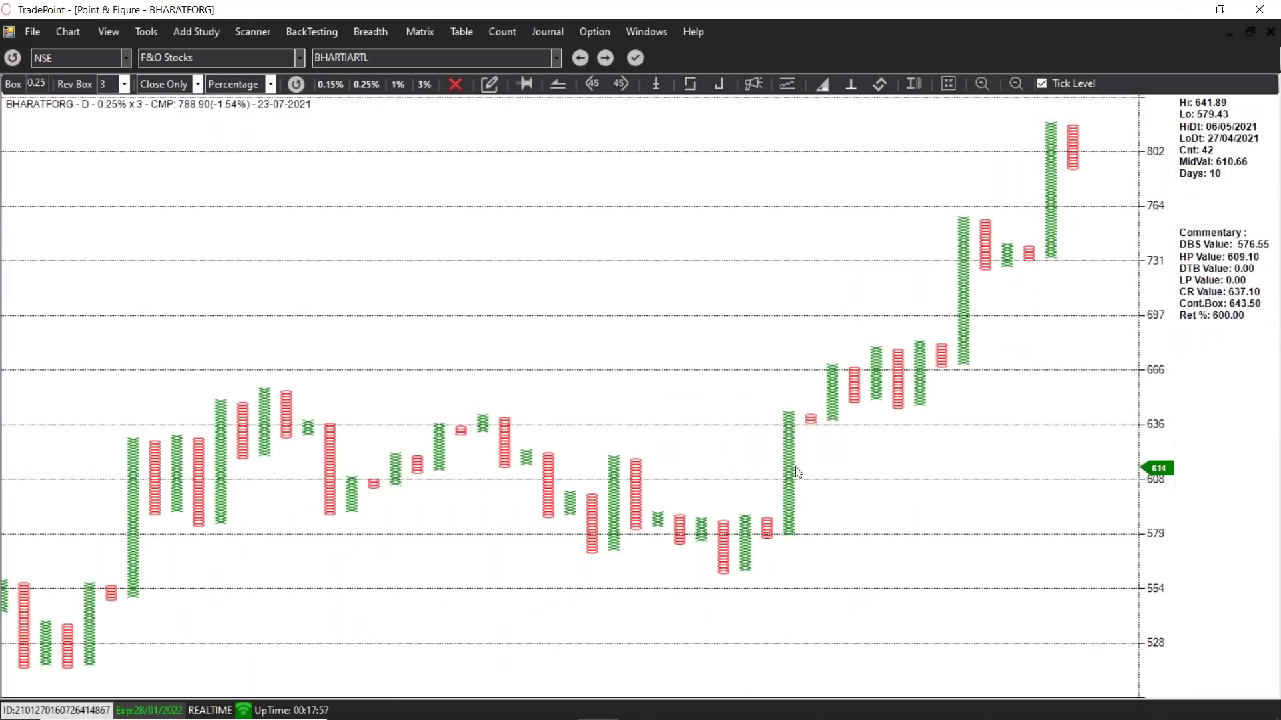
scroll(767, 537, up, 2)
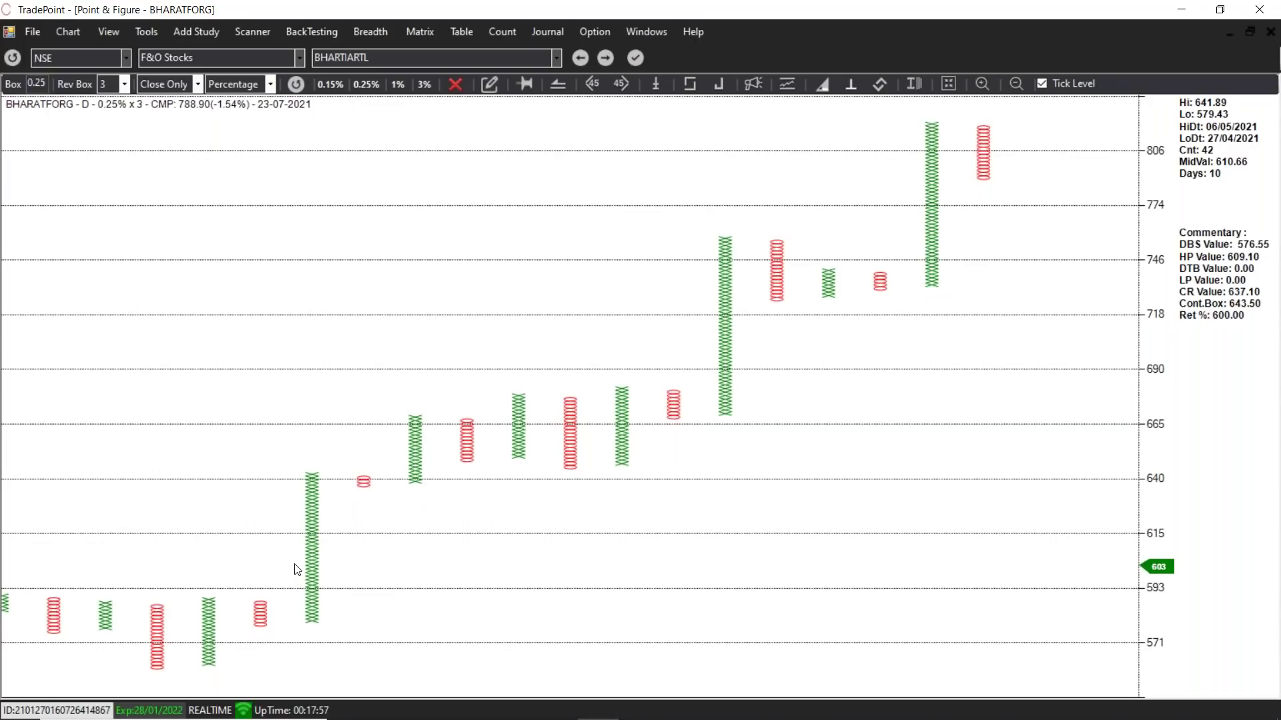
drag(297, 572, 387, 578)
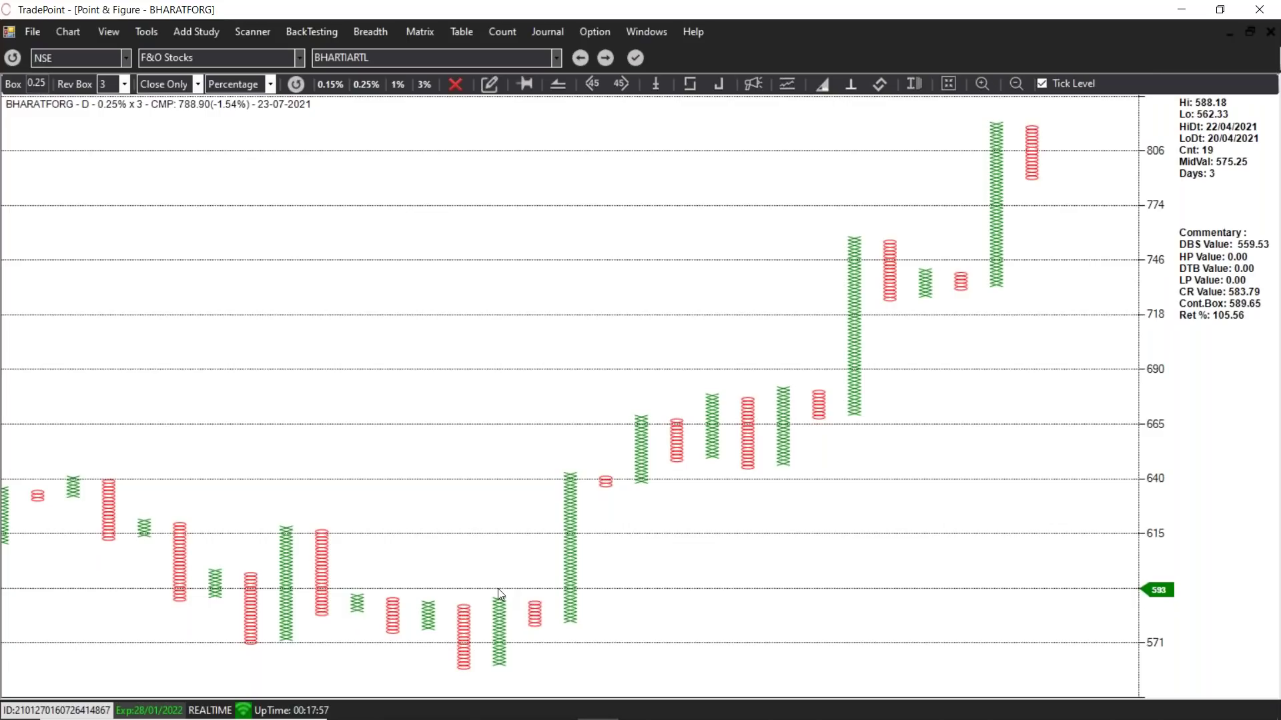
scroll(494, 614, down, 4)
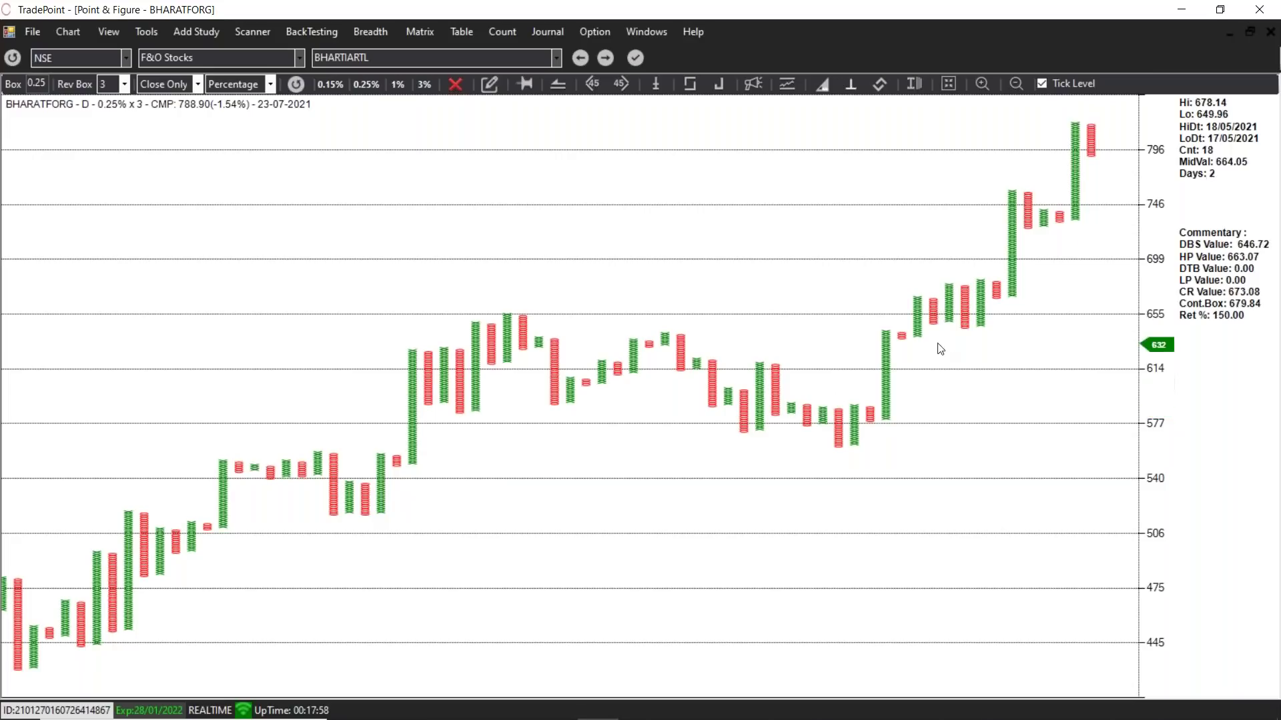
scroll(843, 449, up, 2)
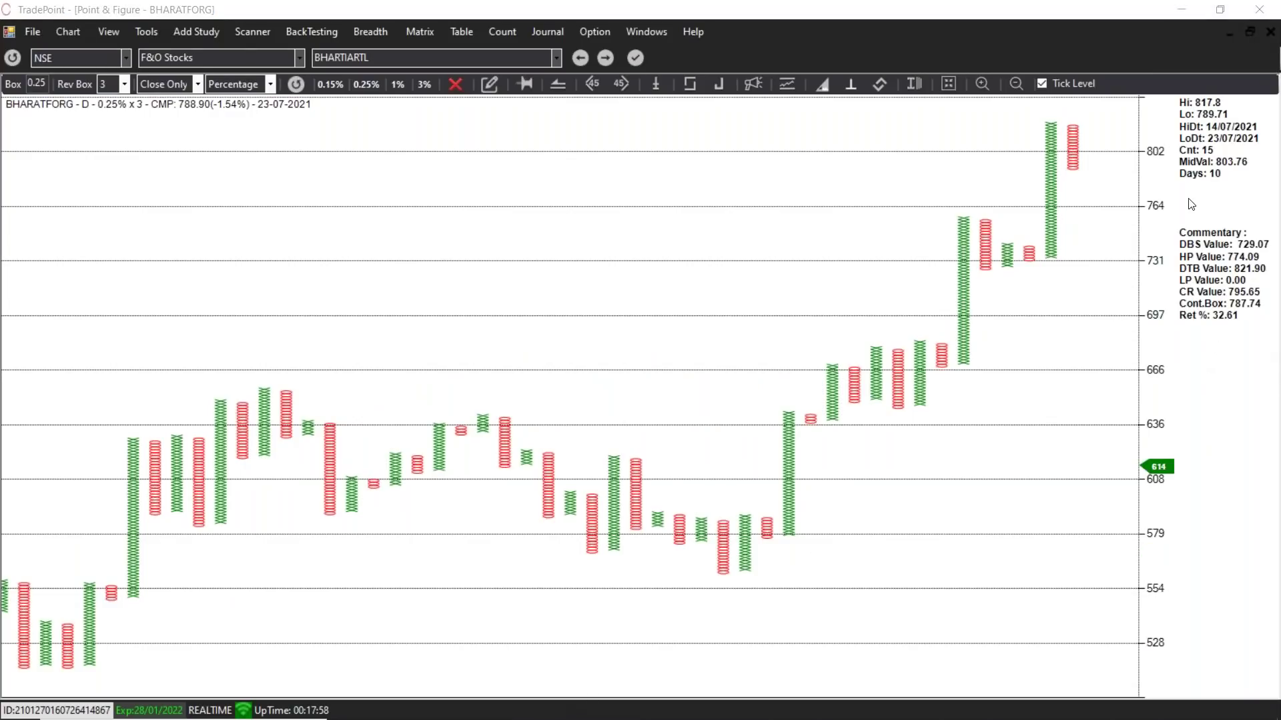
scroll(820, 527, up, 1)
scroll(815, 512, down, 2)
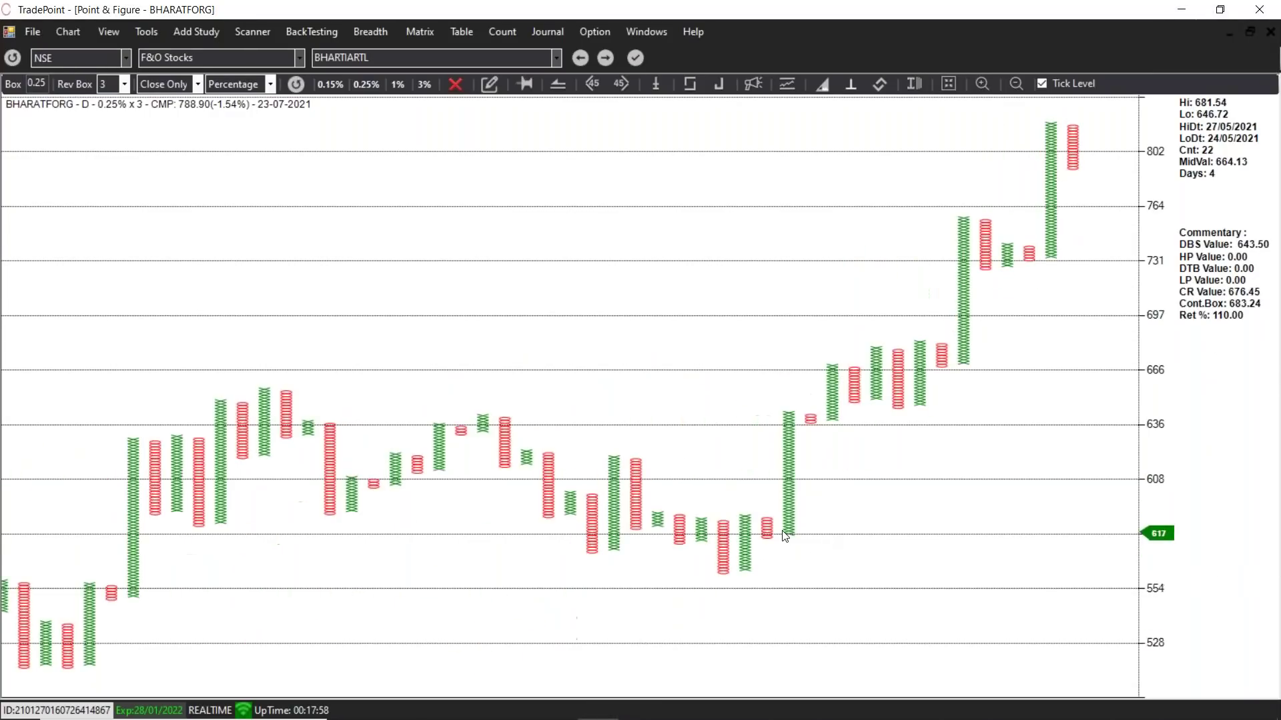
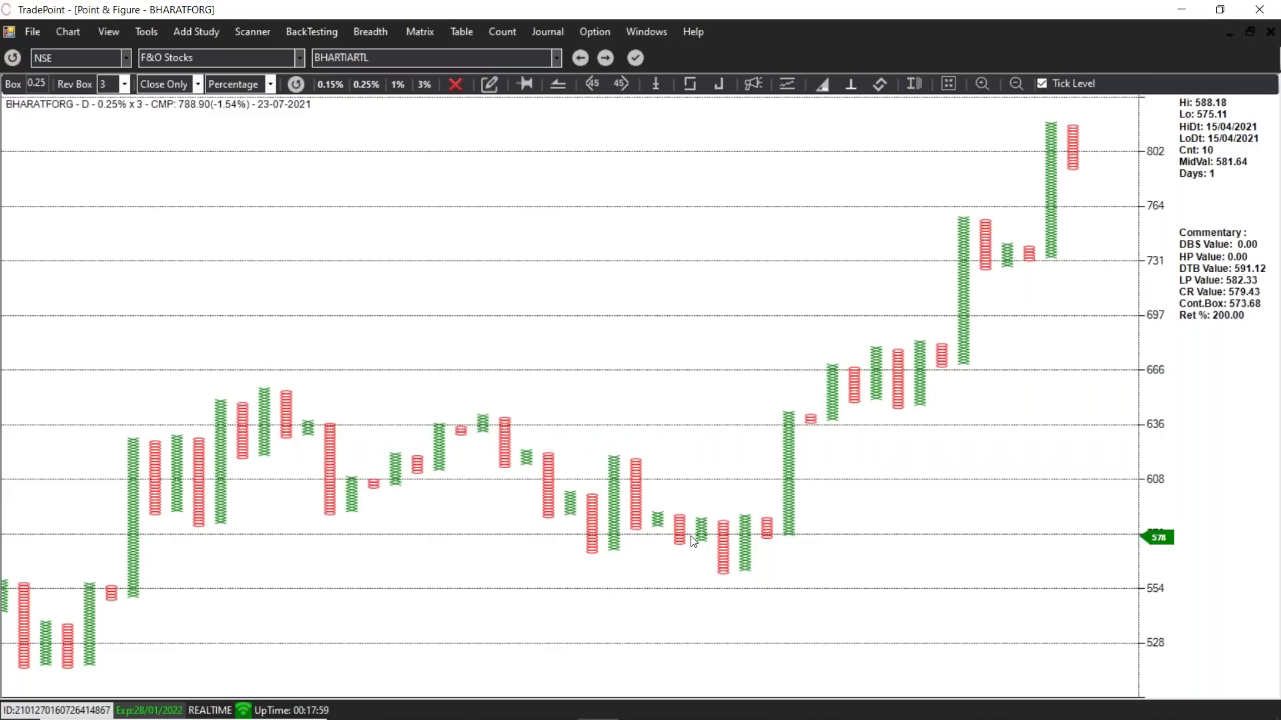
Step: Add the Turtle Breakout - Bullish pattern study with 5 X columns to the Point & Figure chart
scroll(677, 647, up, 2)
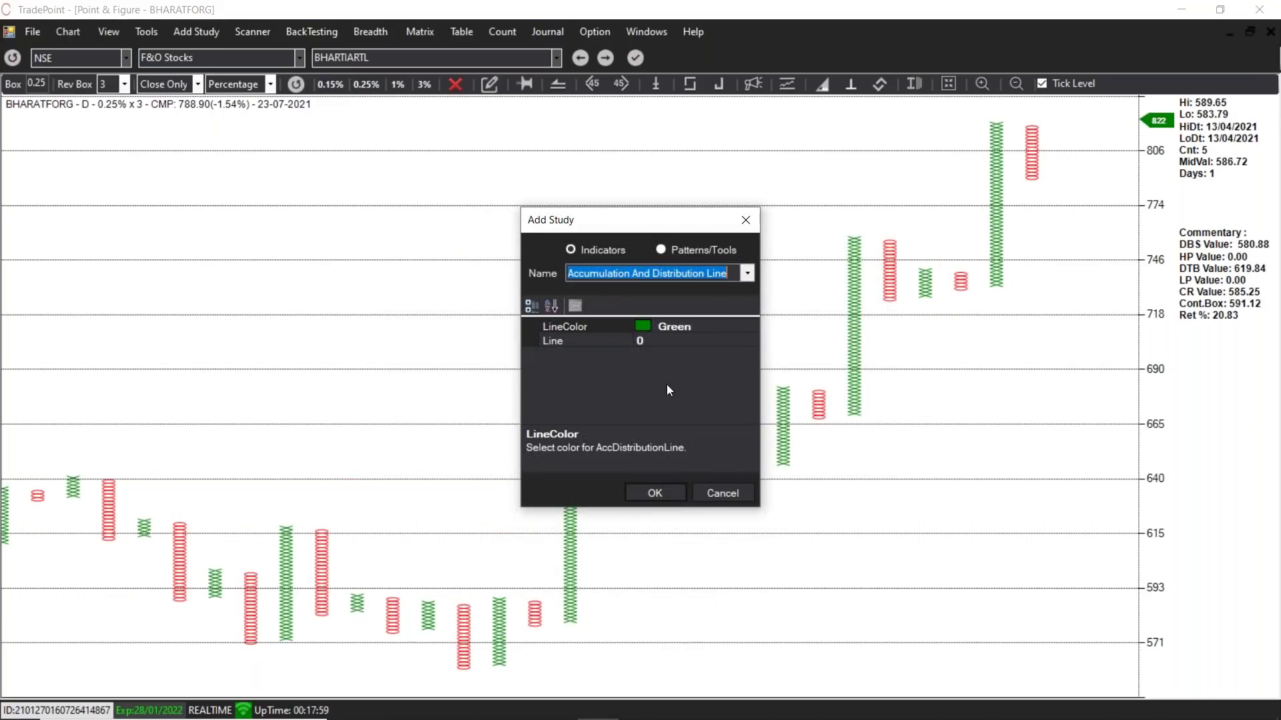
click(697, 250)
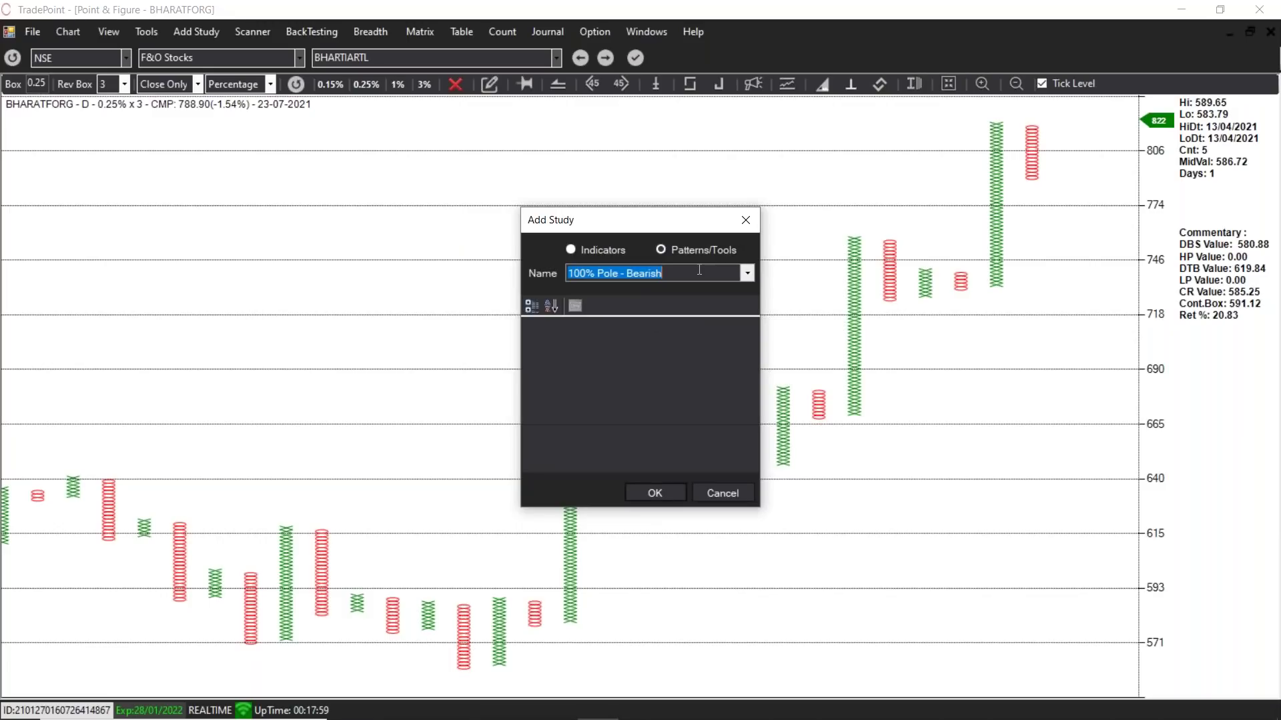
text(tur)
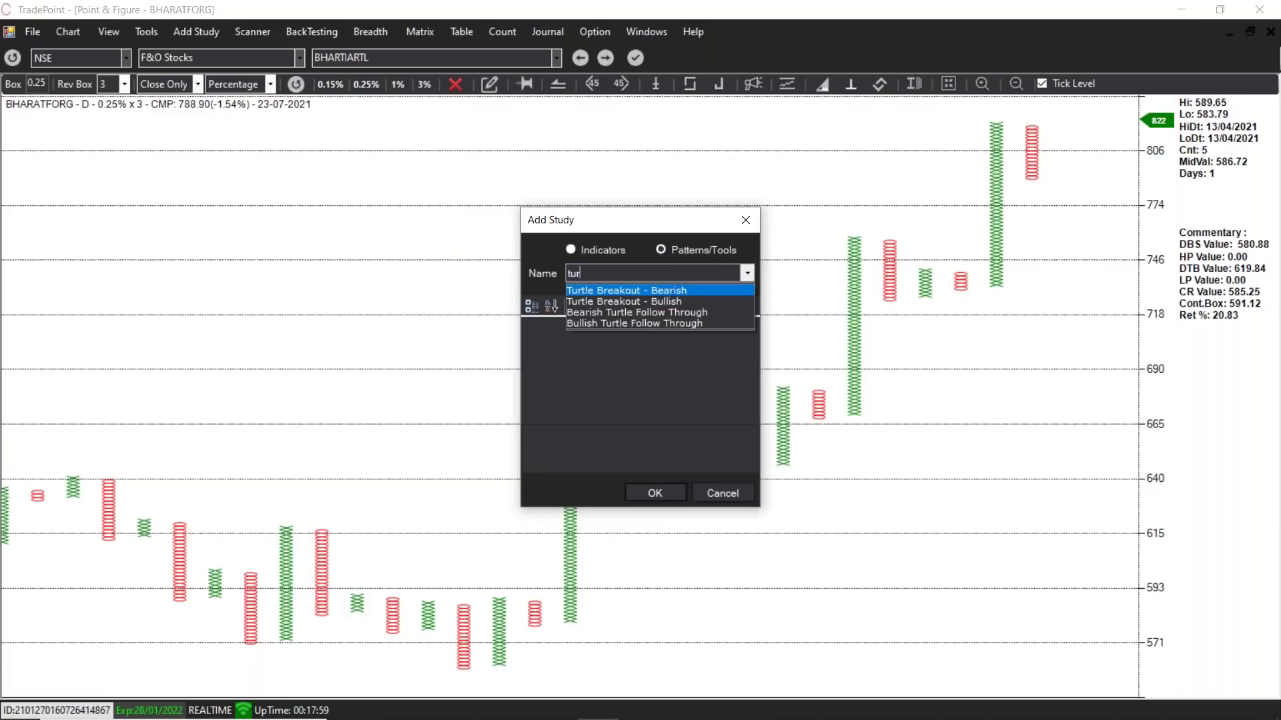
click(650, 301)
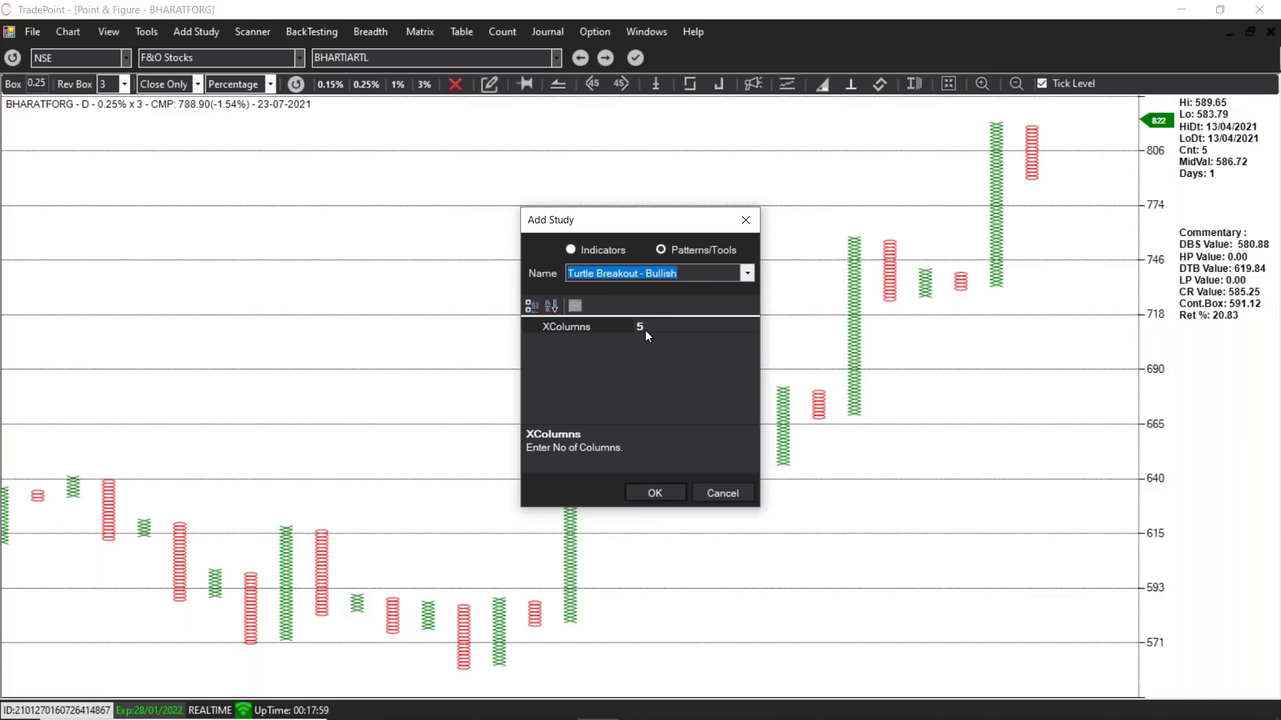
click(662, 482)
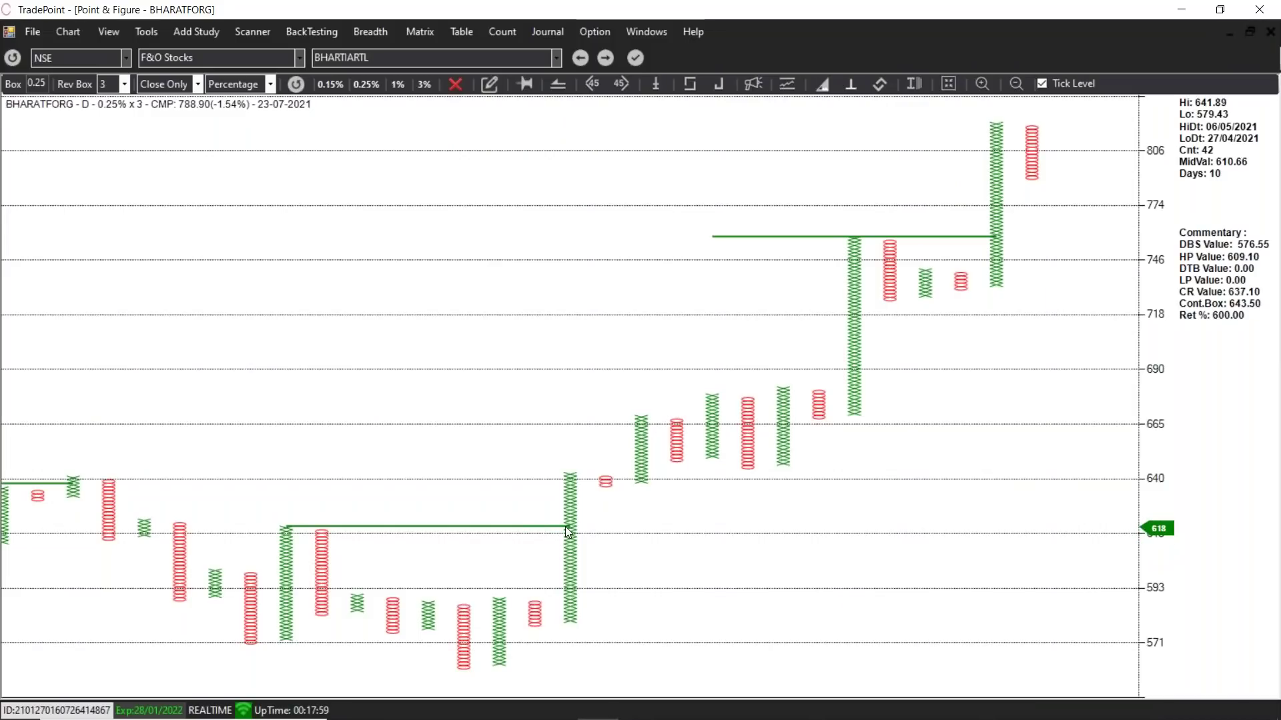
Step: Examine the bullish turtle breakout lines and the column patterns that precede them on the chart
scroll(568, 531, down, 2)
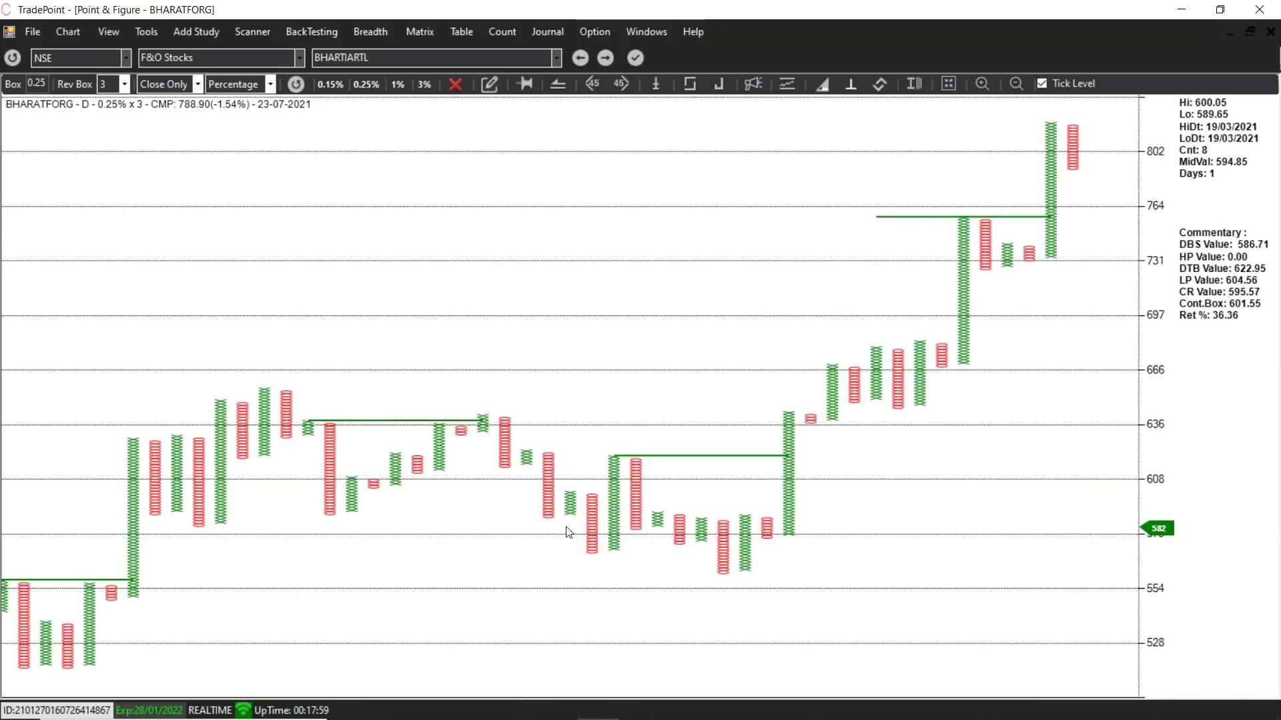
scroll(795, 463, up, 2)
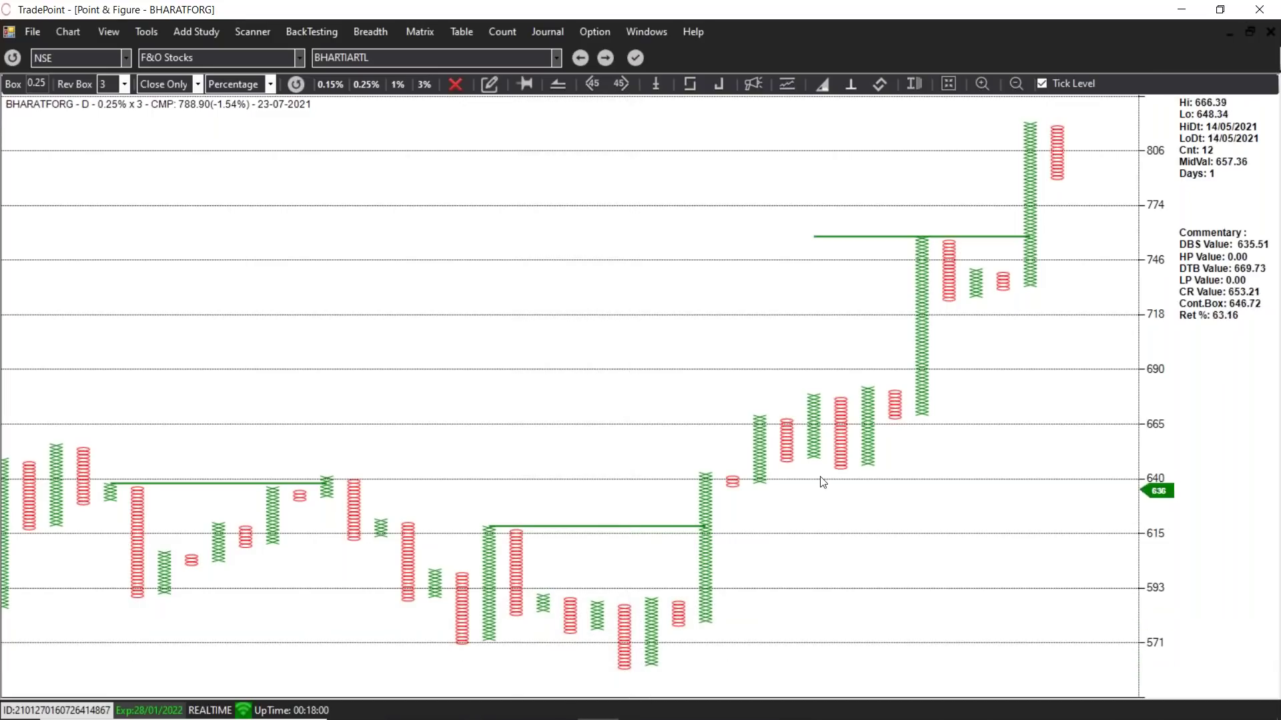
scroll(829, 594, down, 2)
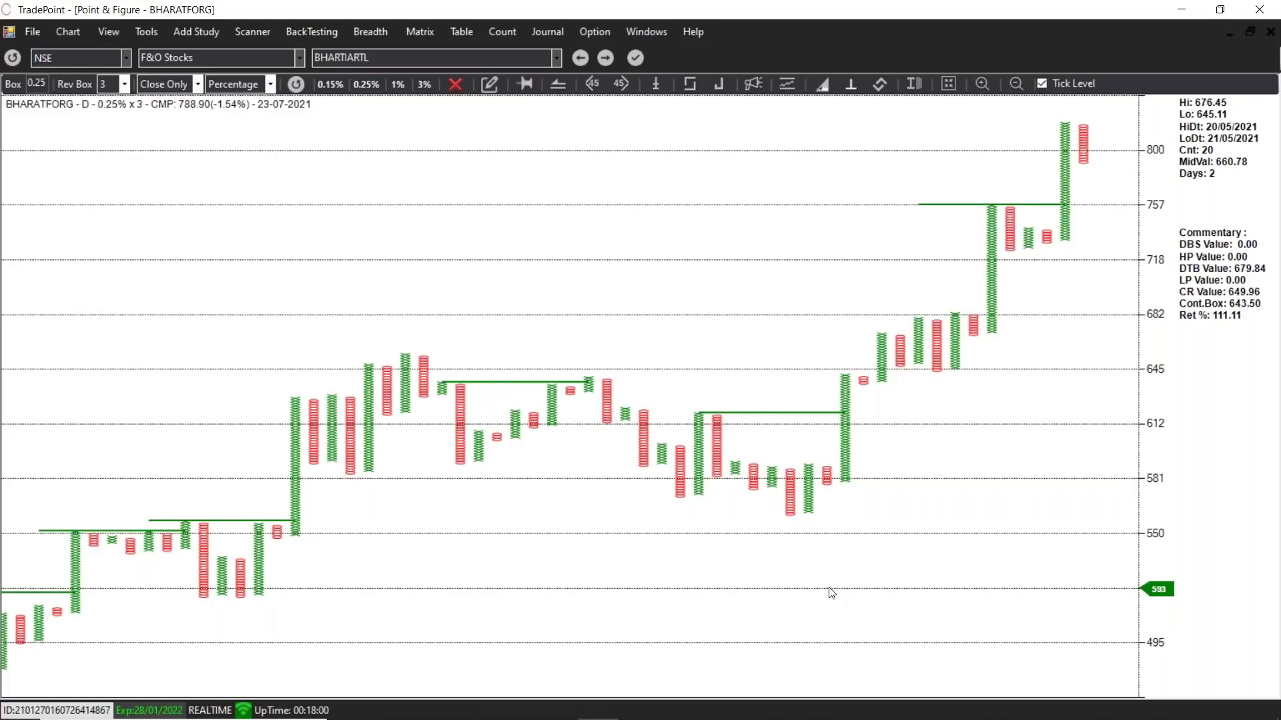
scroll(754, 574, up, 1)
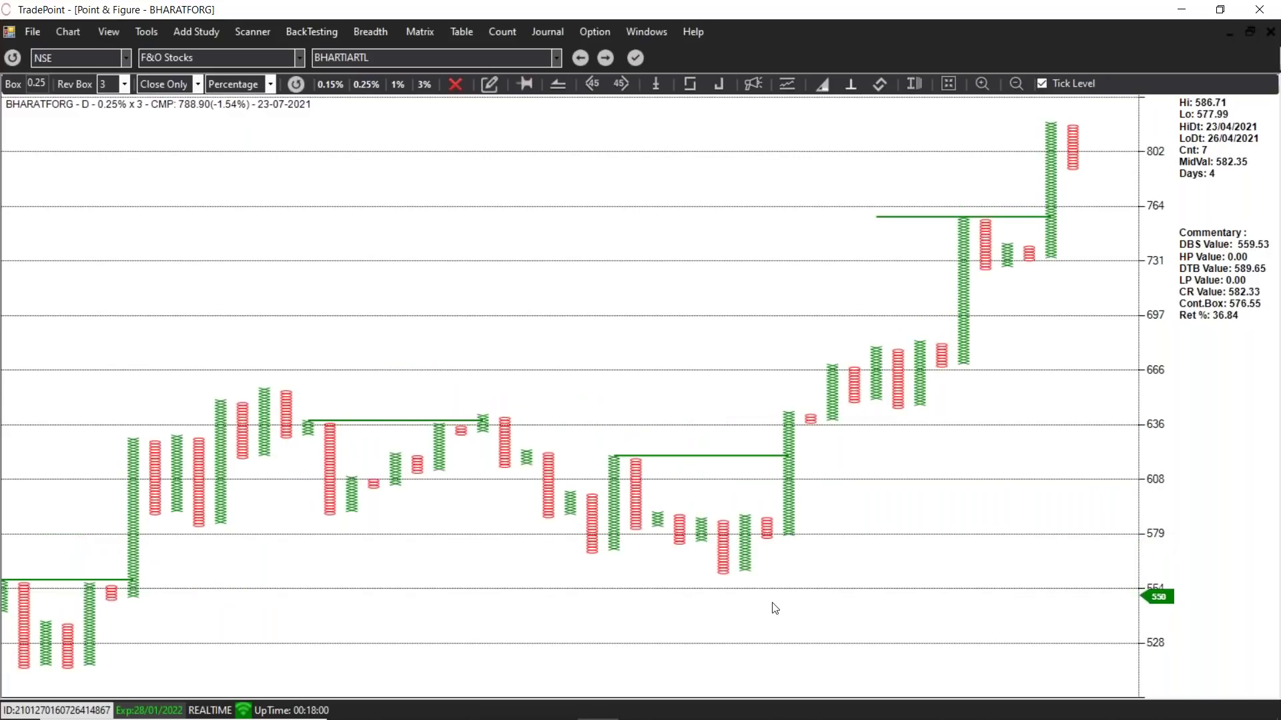
scroll(792, 594, down, 1)
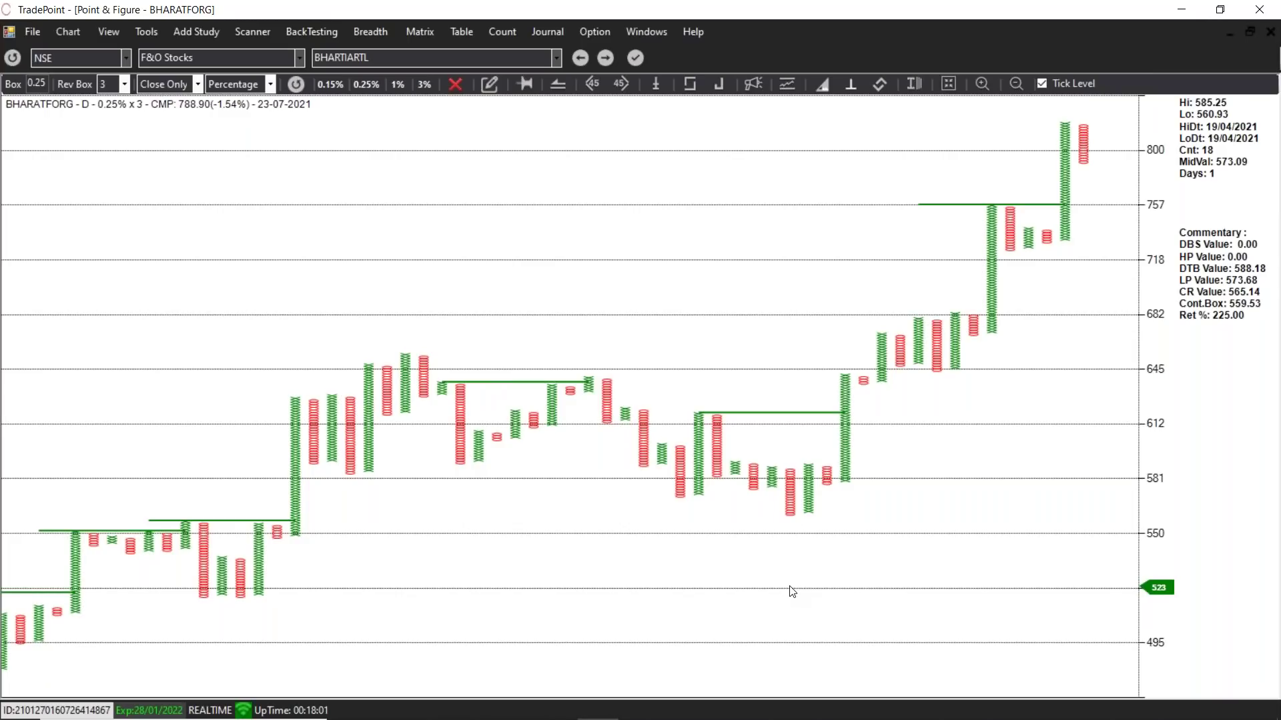
scroll(801, 579, down, 1)
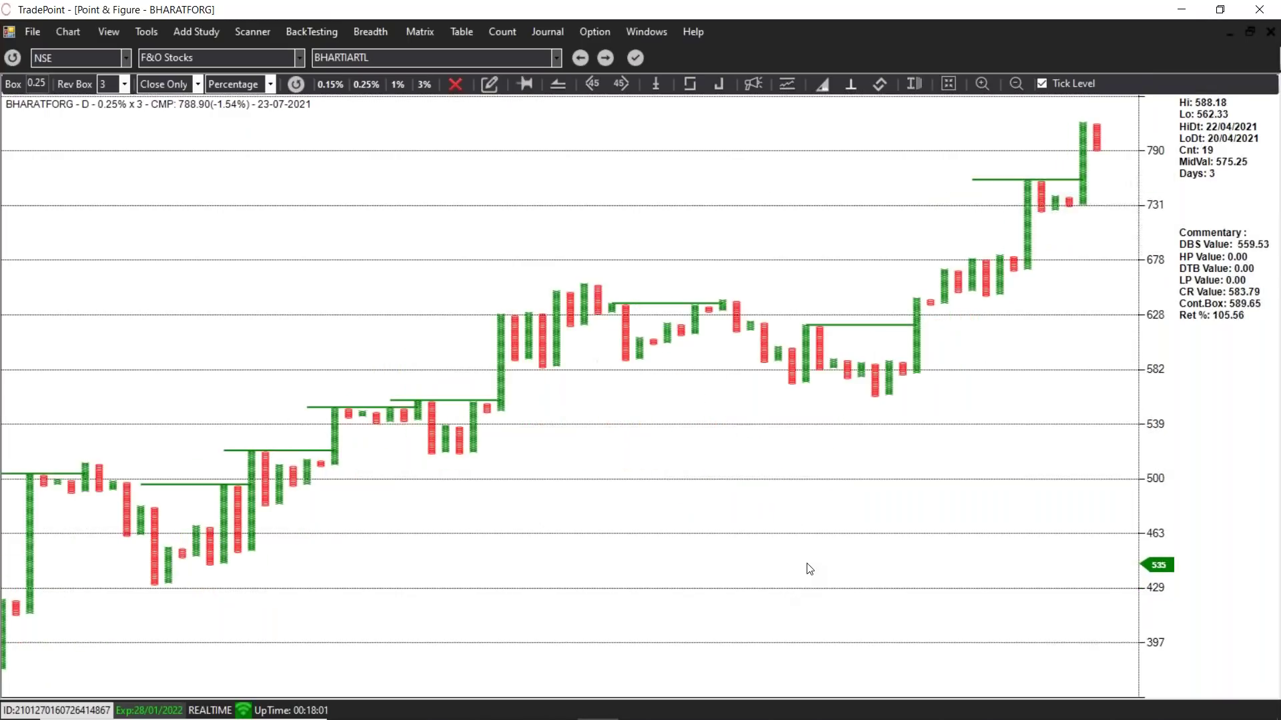
Step: Draw an ellipse around the consolidation before the breakout near the 618 level
click(148, 34)
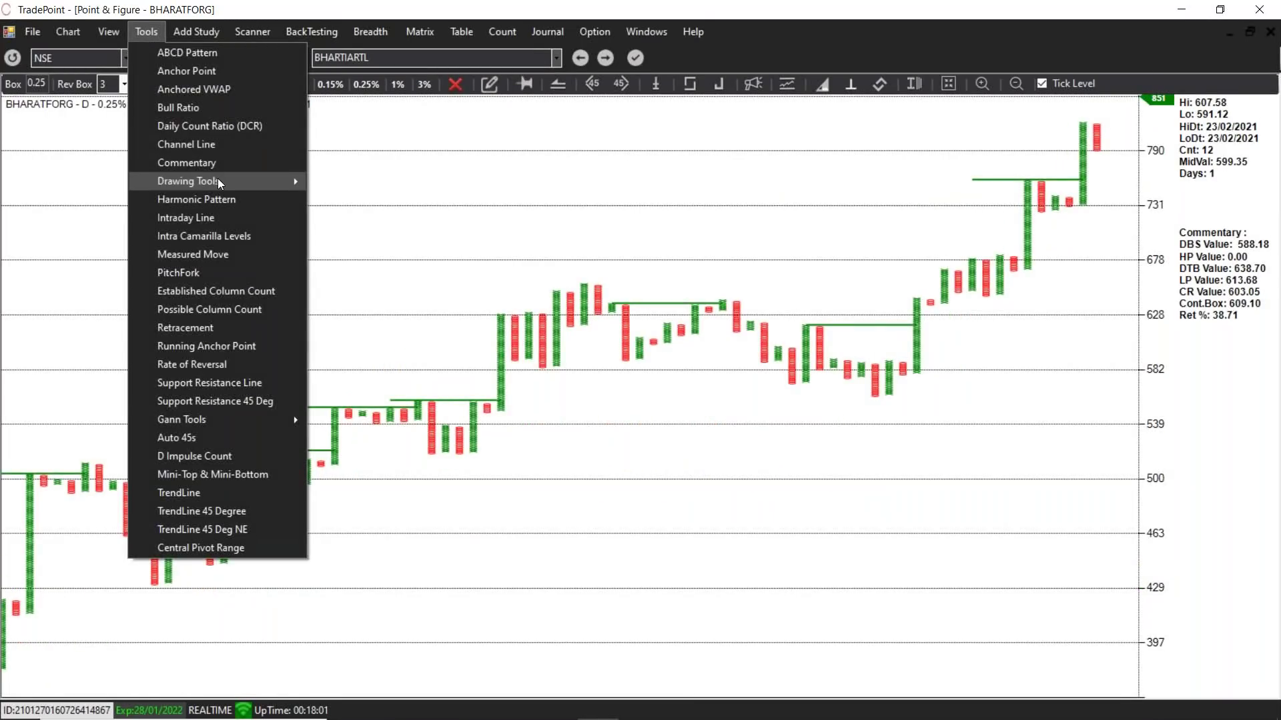
mouse_move(220, 182)
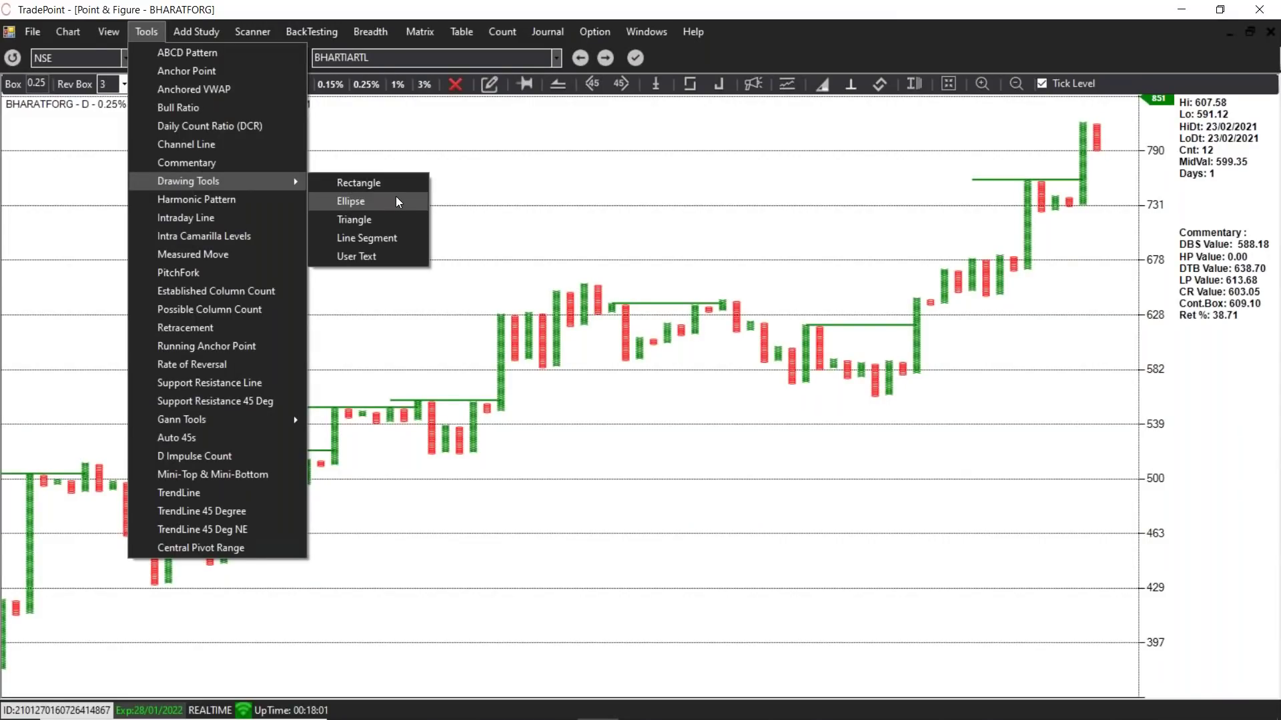
click(398, 201)
mouse_move(784, 319)
mouse_down()
mouse_move(903, 380)
mouse_move(962, 430)
mouse_up()
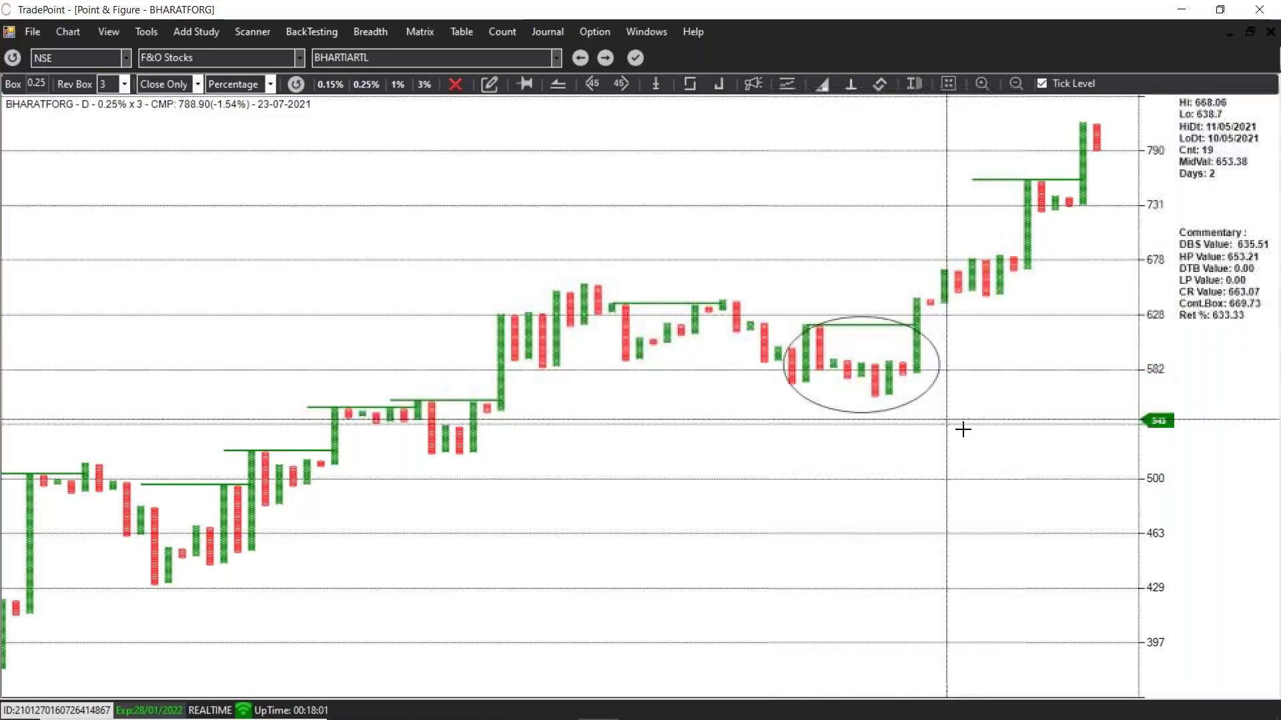
Step: Draw a second ellipse around the earlier consolidation between about 500 and 570
click(154, 40)
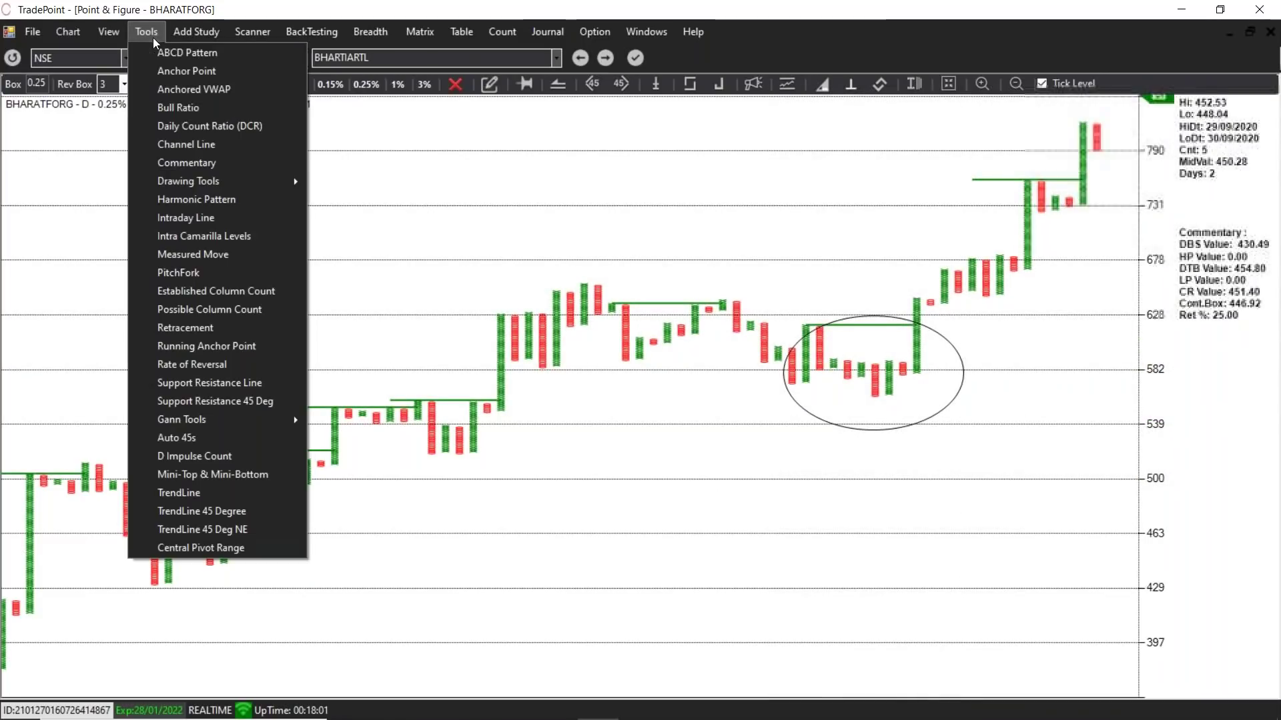
mouse_move(246, 174)
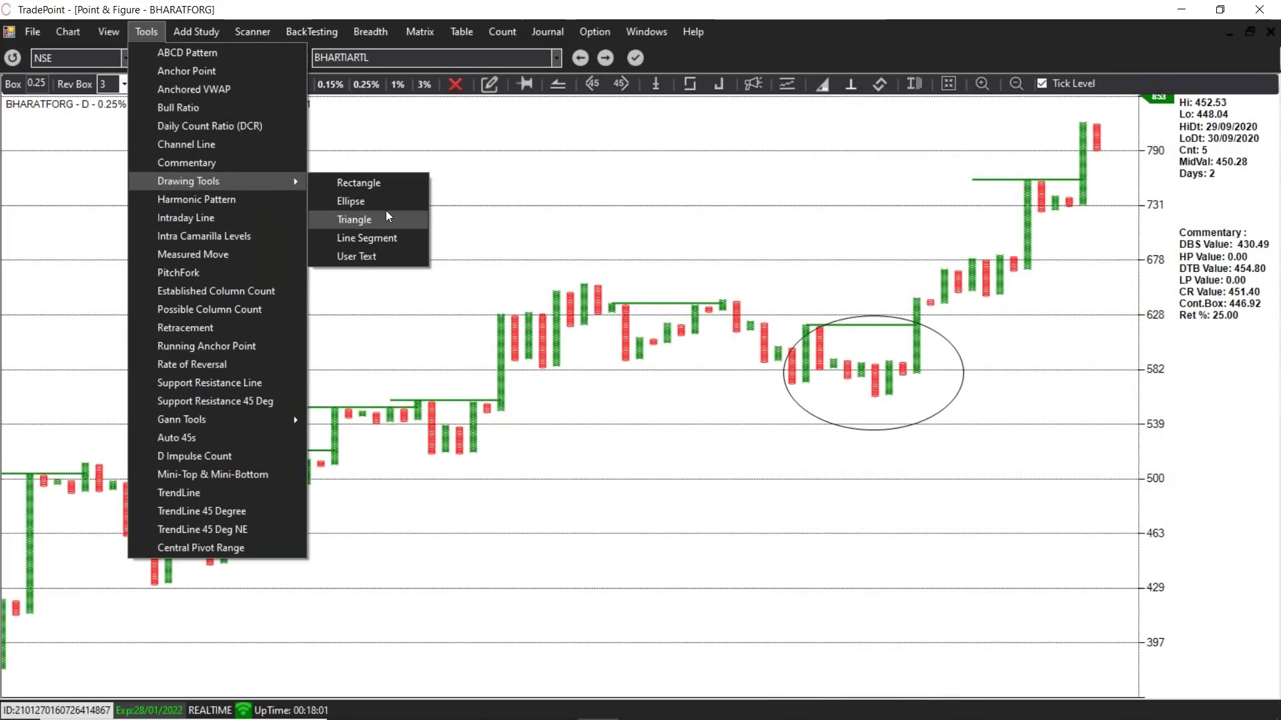
click(374, 201)
drag(285, 381, 495, 476)
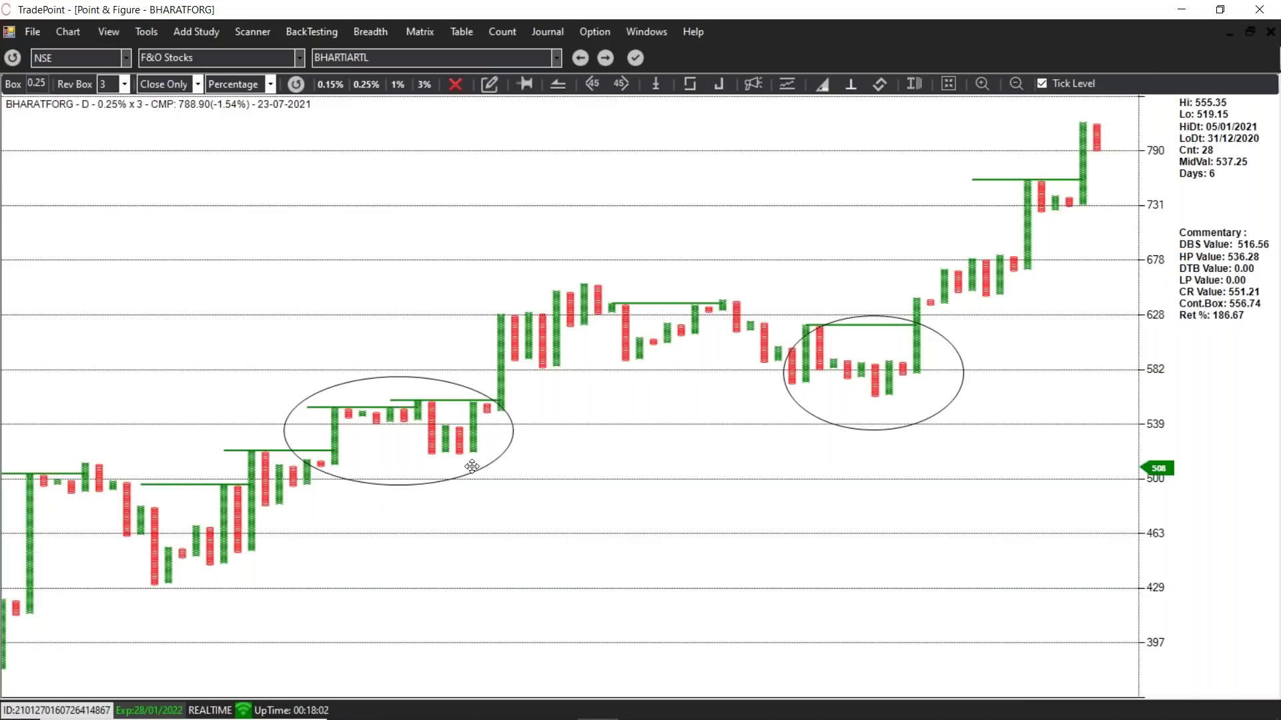
Step: Examine the older bullish turtle breakouts across the chart's longer price history
scroll(678, 509, down, 3)
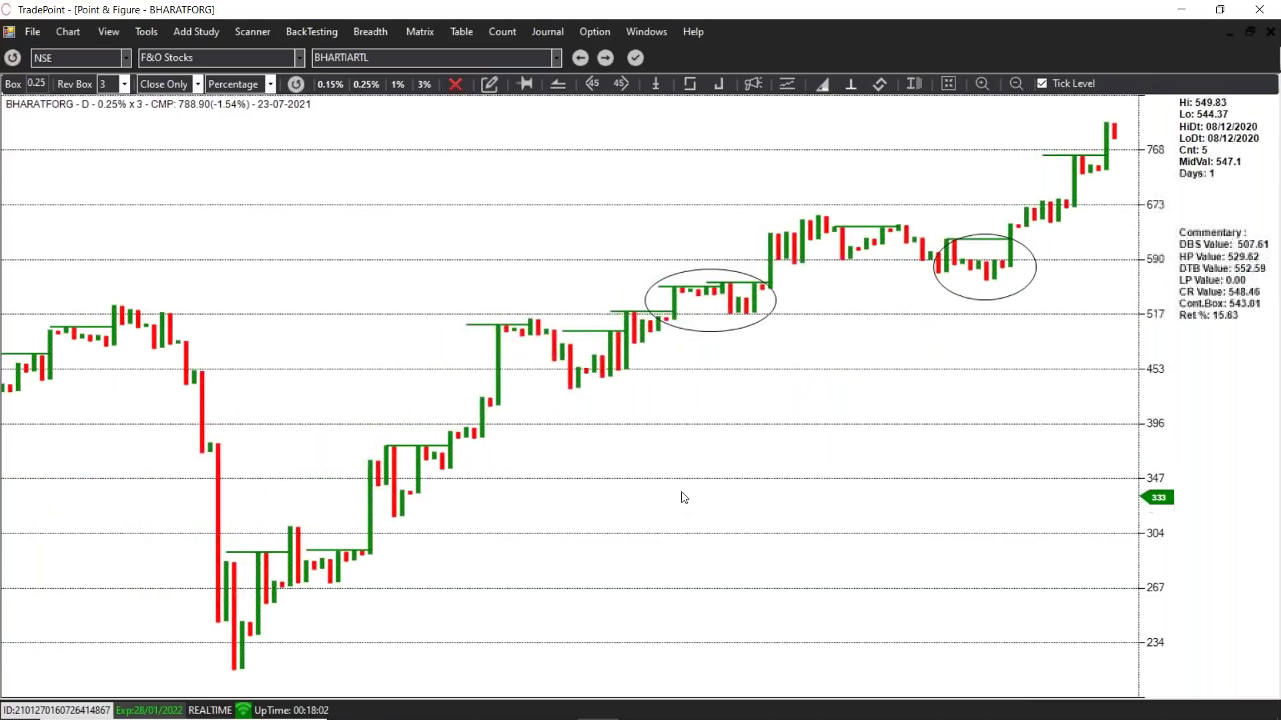
scroll(684, 497, down, 2)
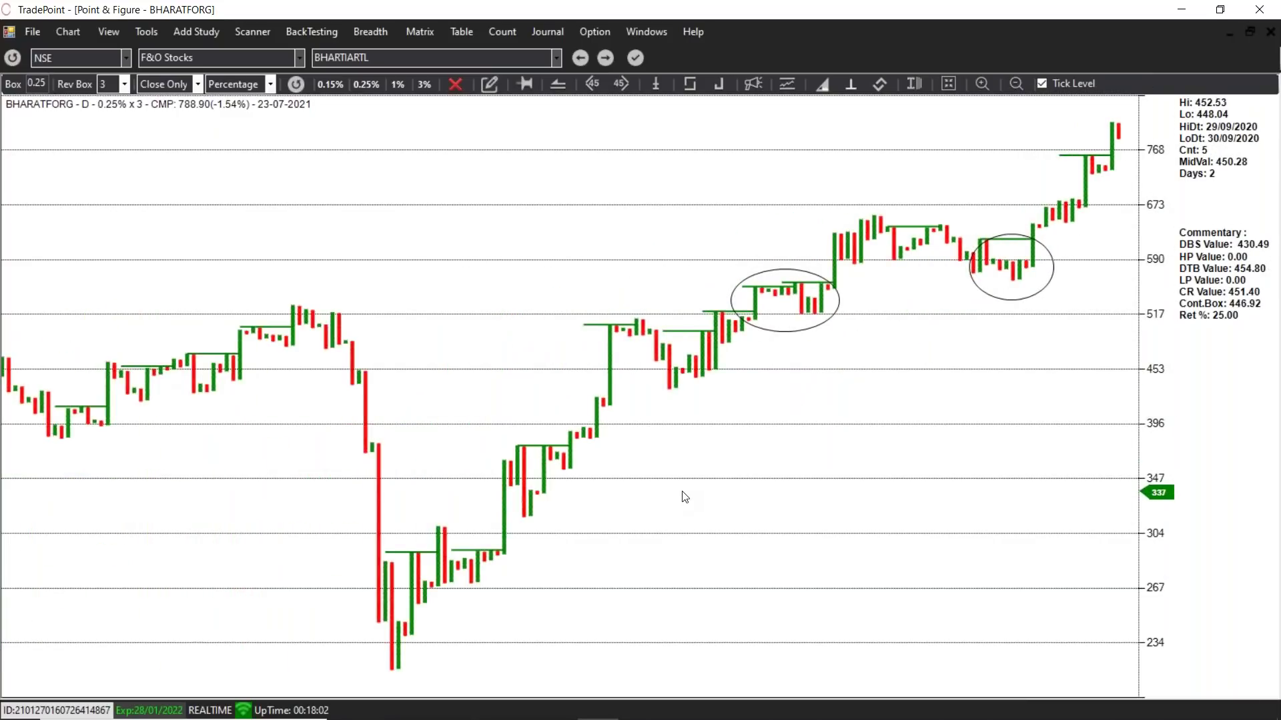
scroll(686, 497, down, 3)
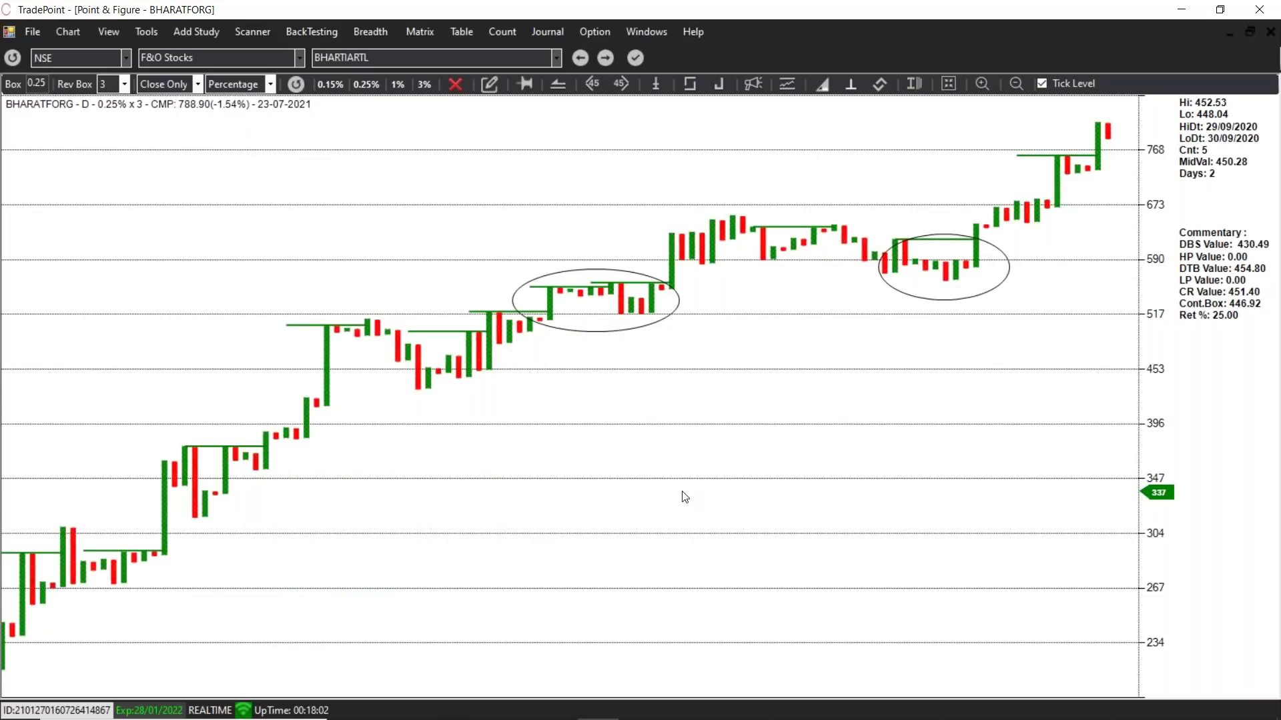
scroll(741, 504, up, 1)
scroll(740, 503, up, 1)
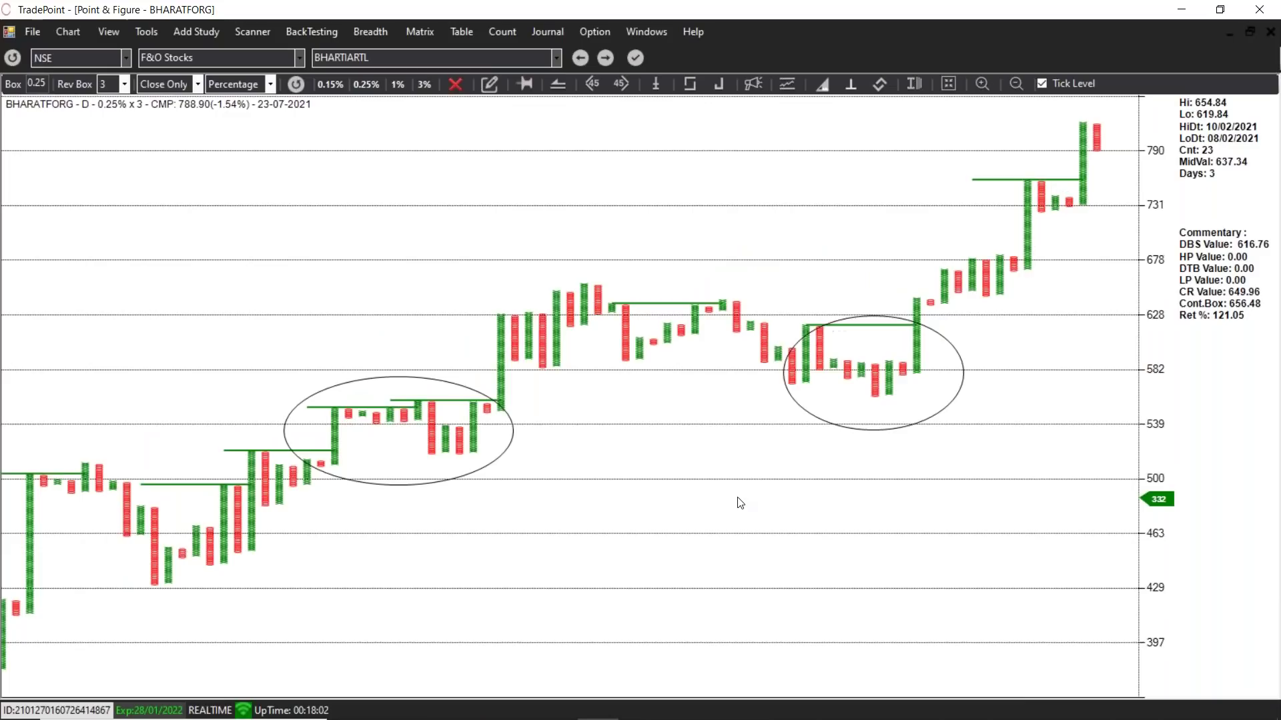
scroll(741, 503, up, 1)
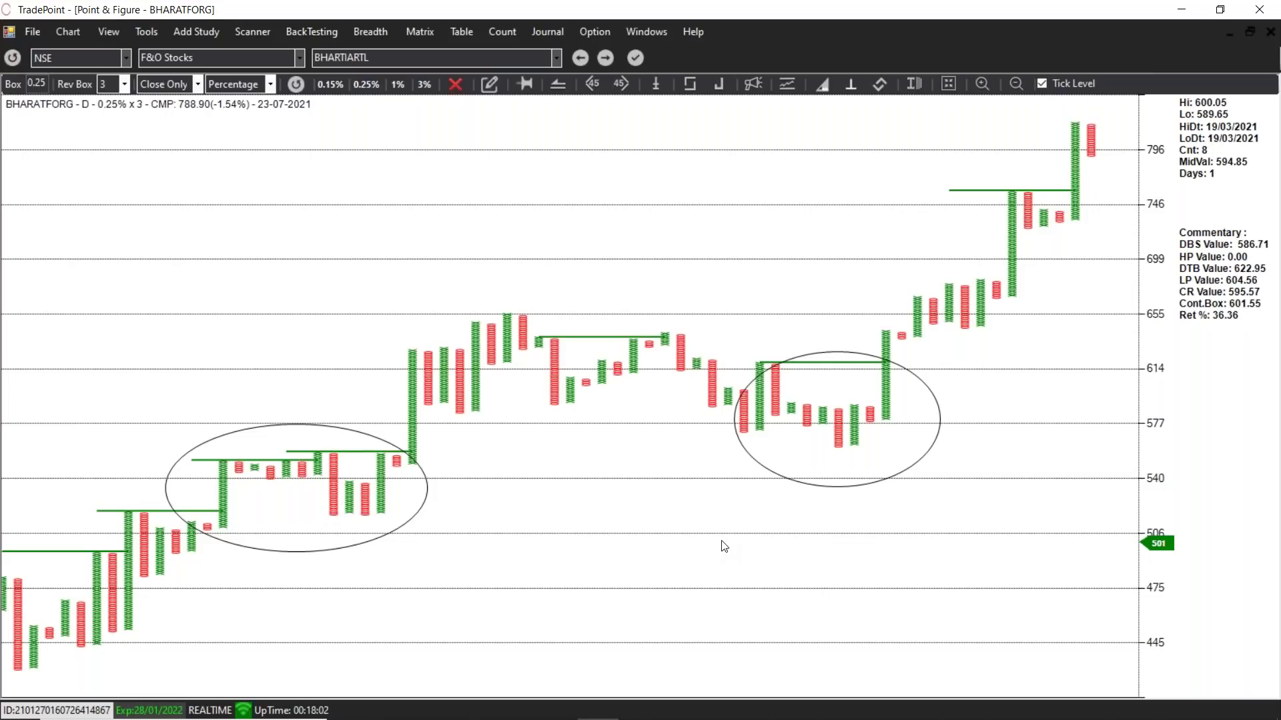
scroll(724, 548, down, 1)
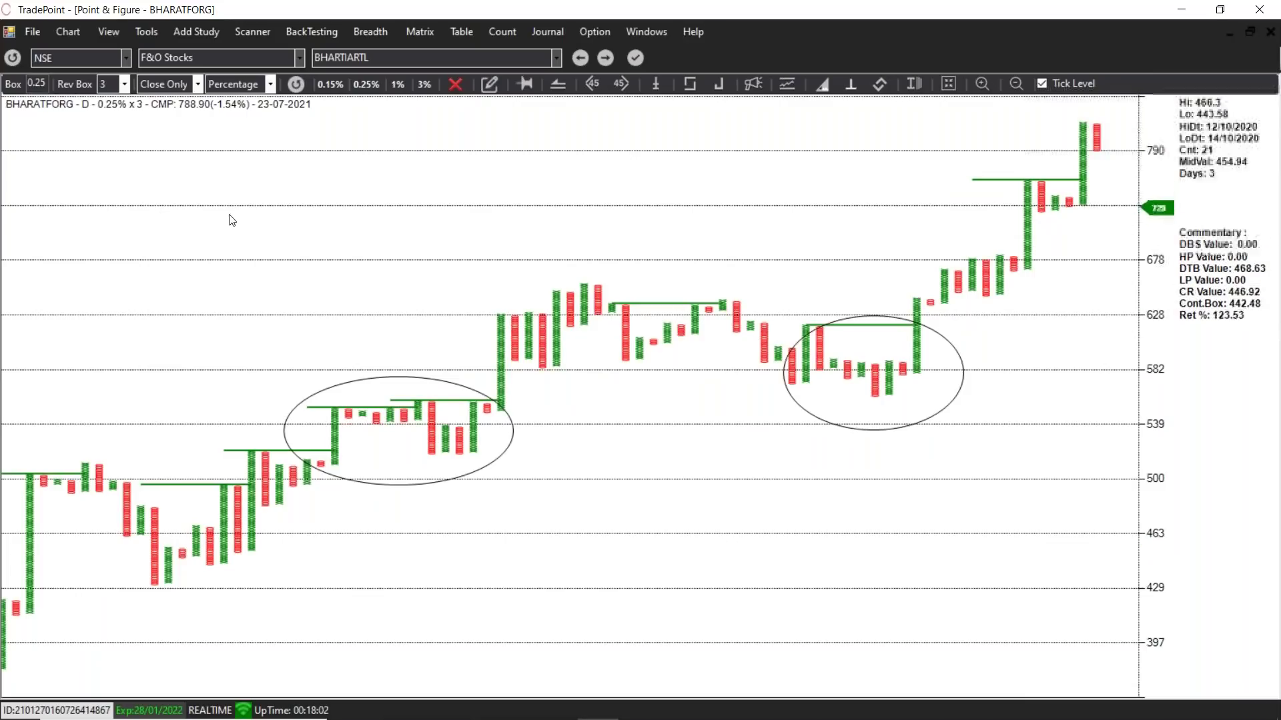
click(261, 38)
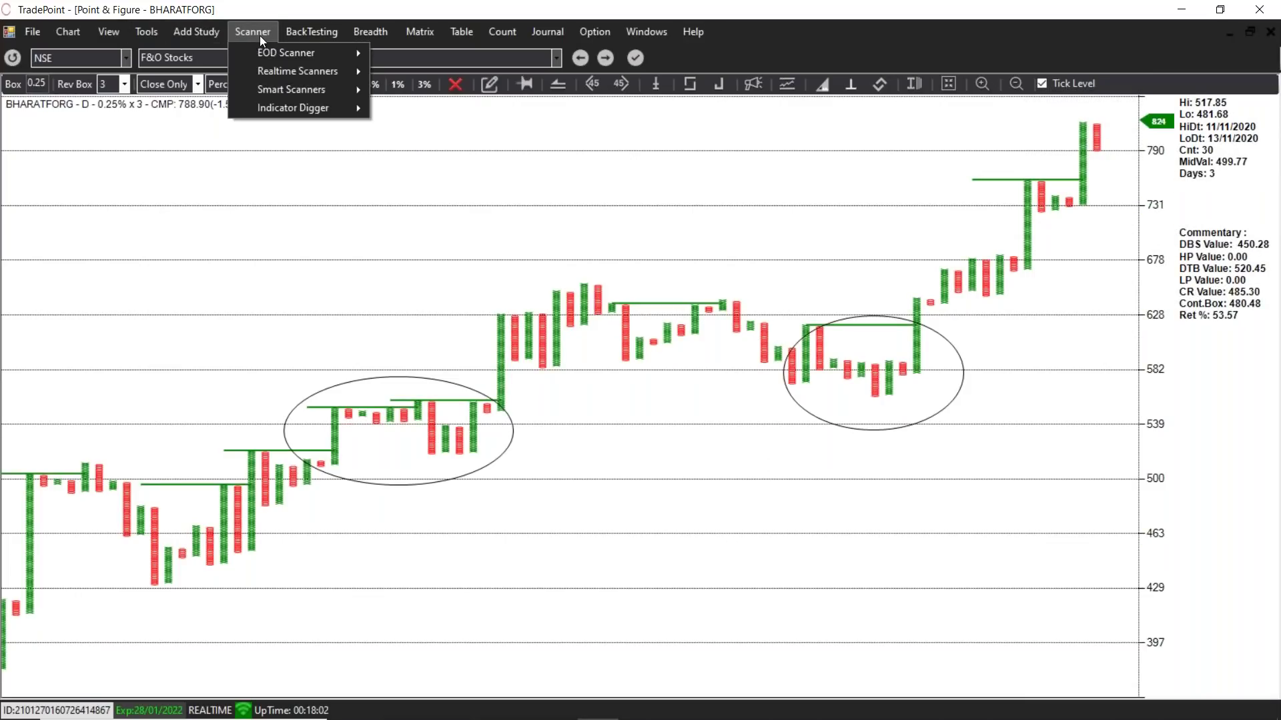
click(611, 430)
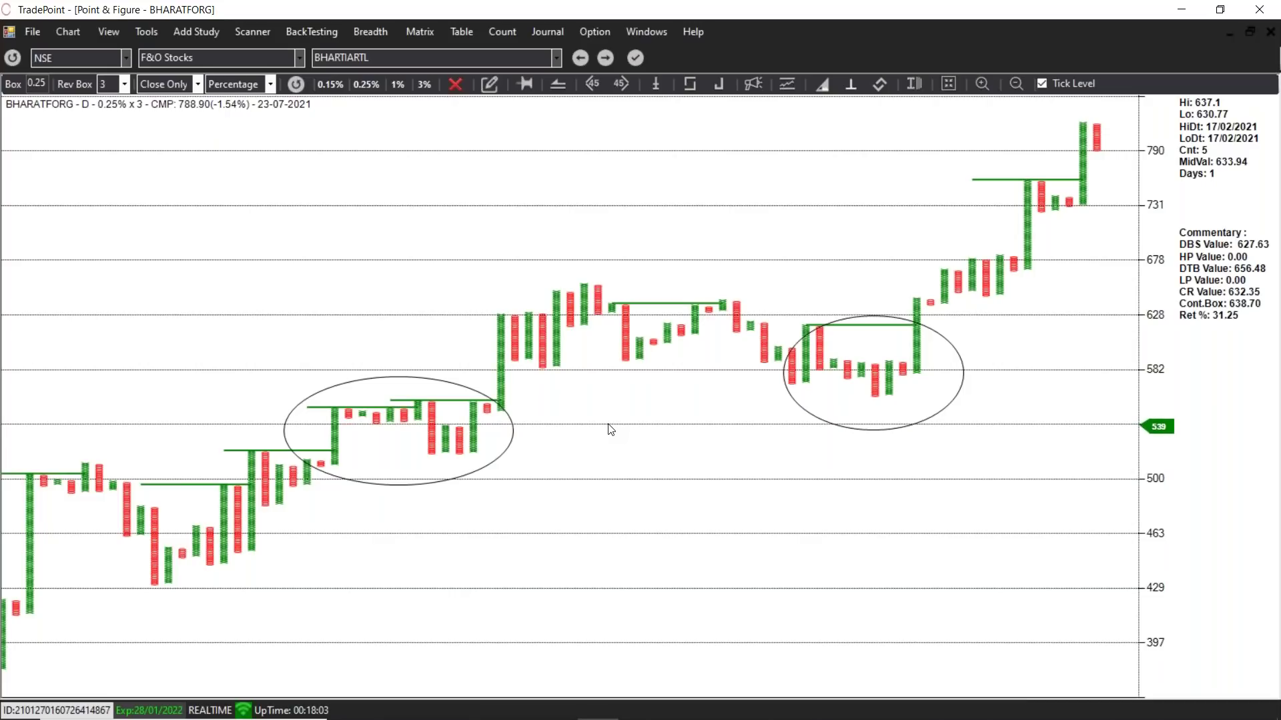
Step: Open the end-of-day Point & Figure Scanner and set its scrip group to F&O Stocks
click(268, 37)
mouse_move(283, 57)
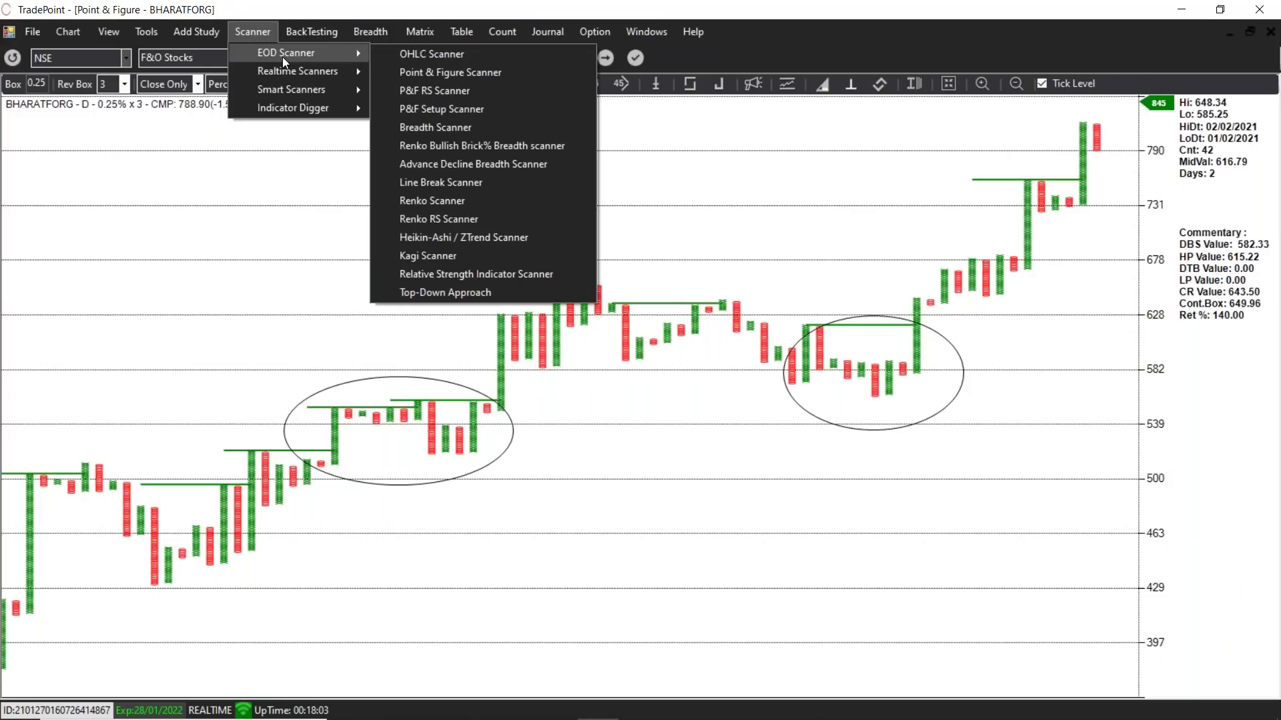
click(407, 73)
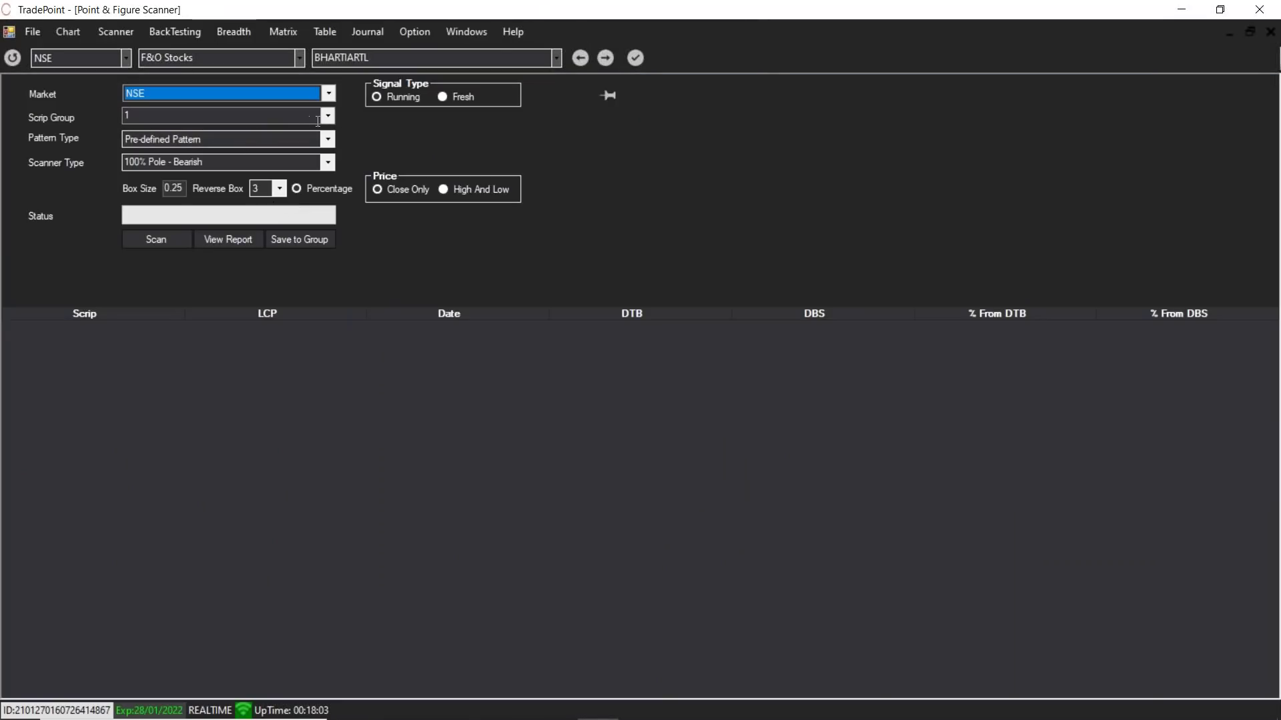
click(327, 118)
click(327, 118)
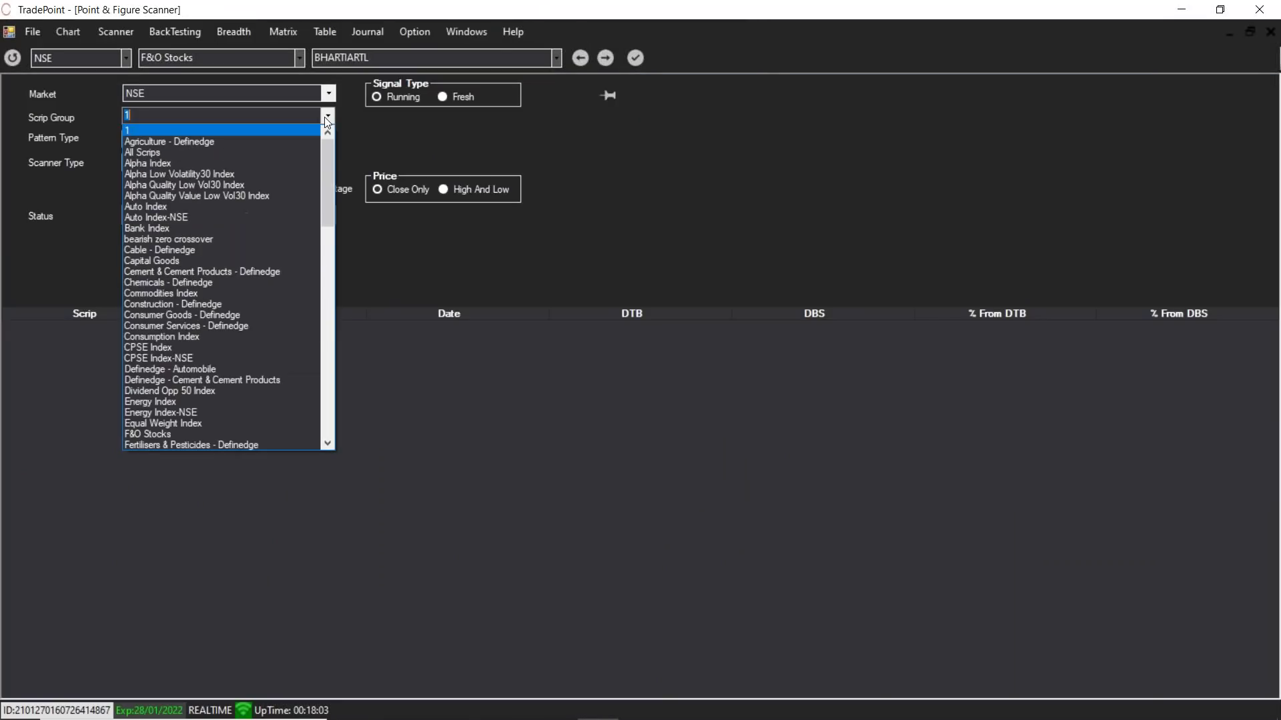
text(f)
key(Down)
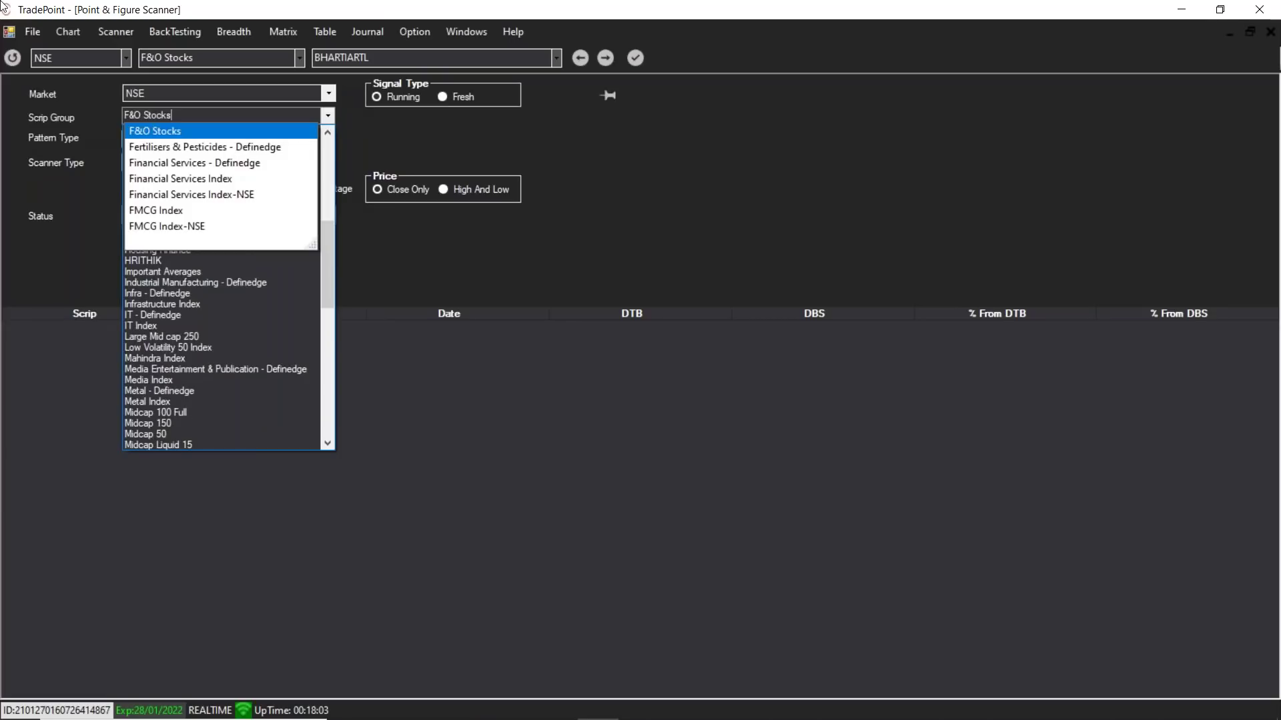
key(Tab)
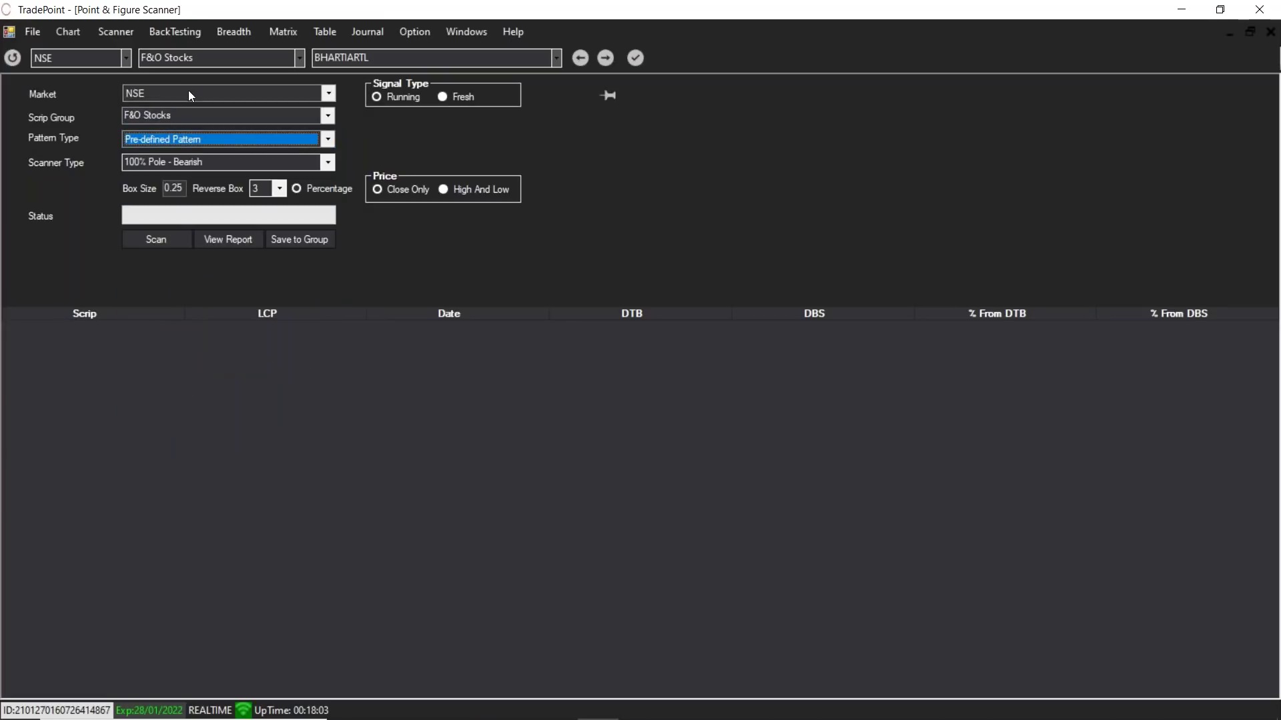
Step: Scan the group for the Turtle Breakout - Bullish pattern, and close the scanner to return to the BHARATFORG chart
click(326, 164)
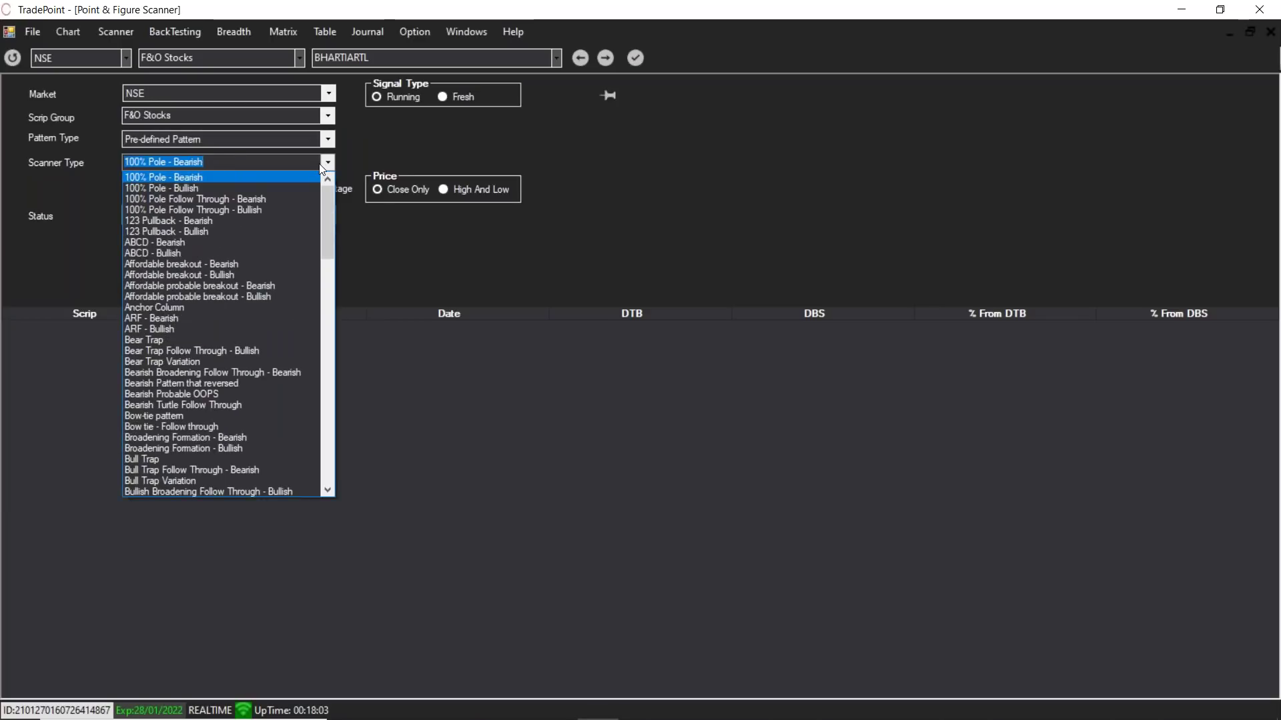
text(tu)
key(Down)
key(Tab)
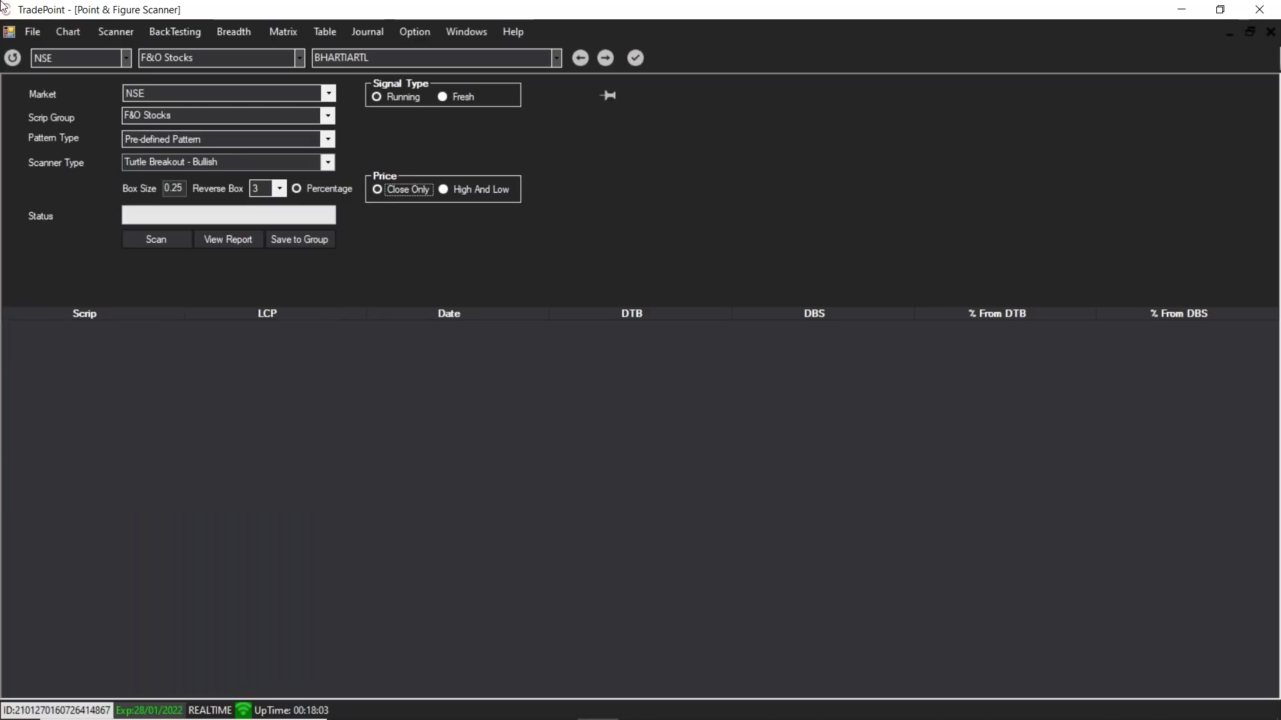
click(153, 248)
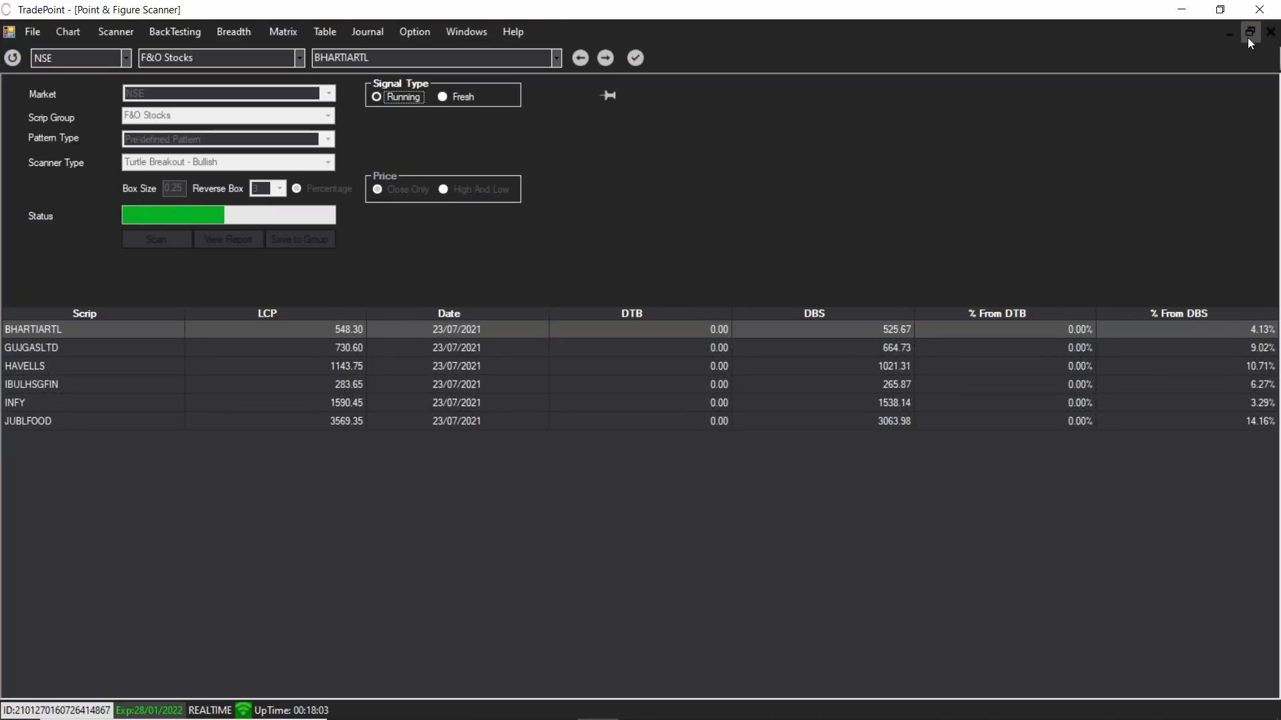
click(1271, 31)
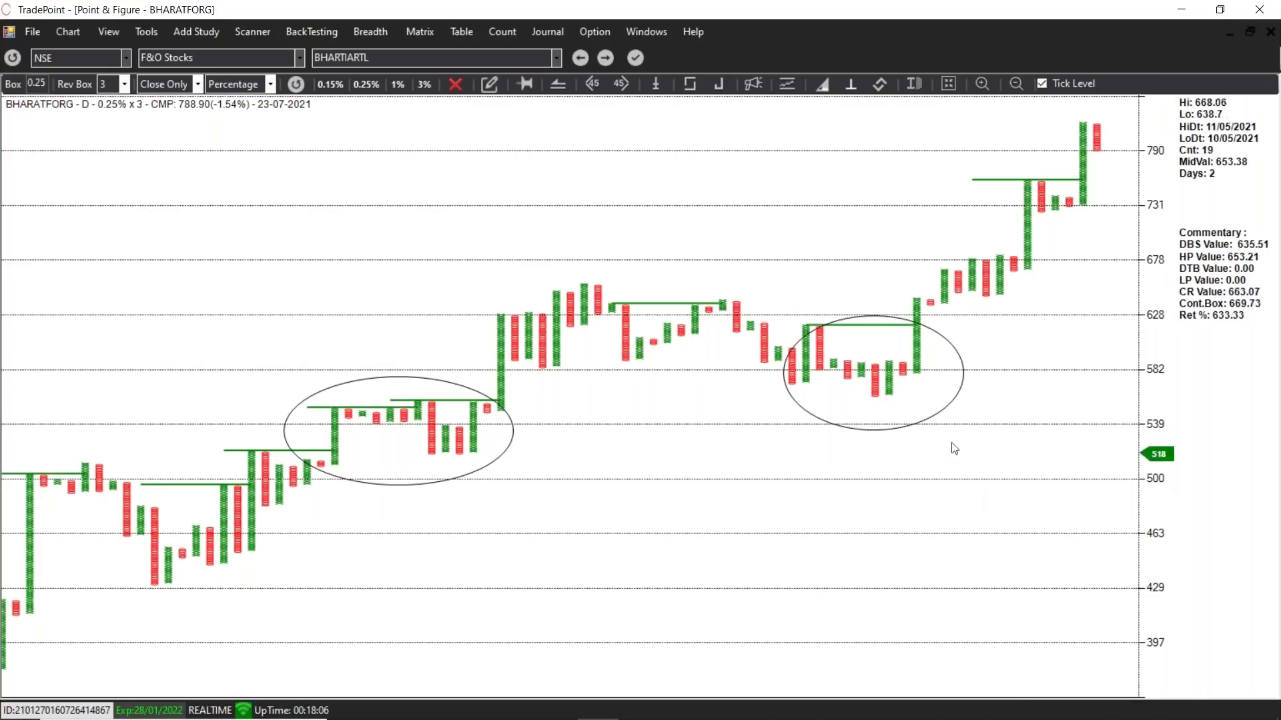
Step: Create a Point & Figure relative strength chart of BHARATFORG against Nifty 50 with 0.25% boxes and a reversal of 3
click(89, 37)
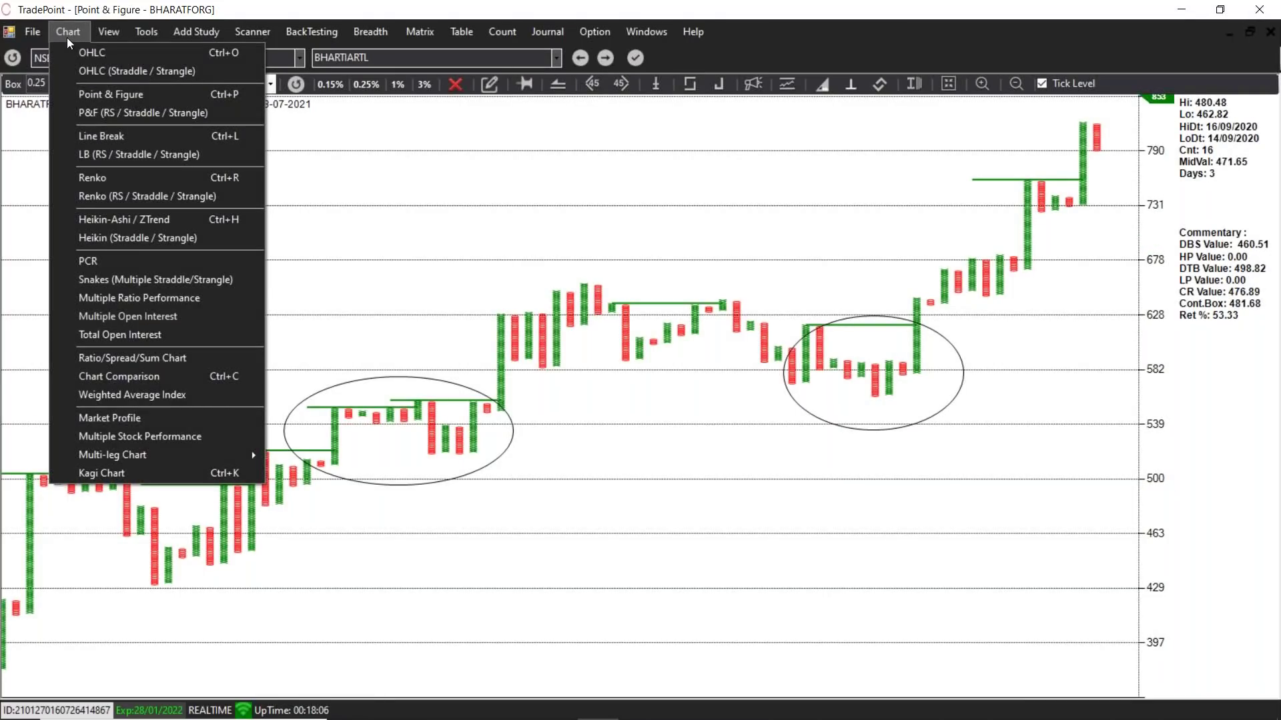
click(102, 114)
text(bhar)
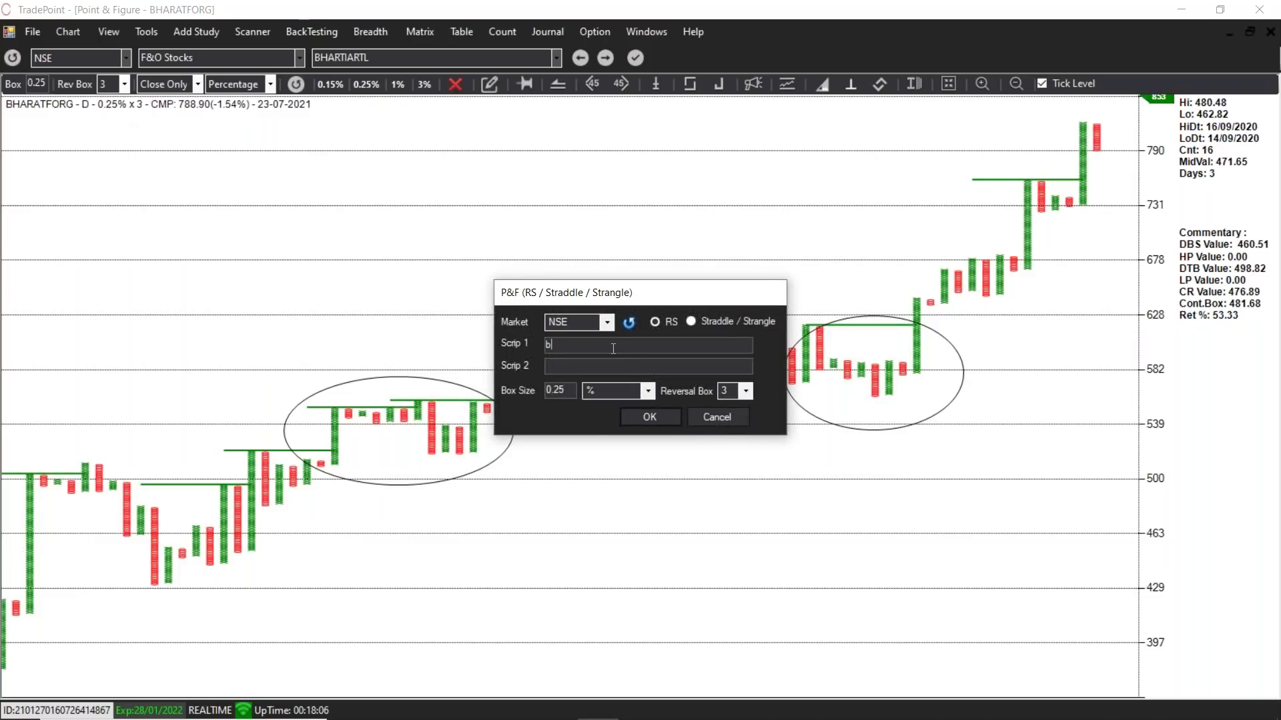
click(578, 372)
text(nifty 50)
key(Down)
key(Down)
key(Down)
key(Down)
key(Down)
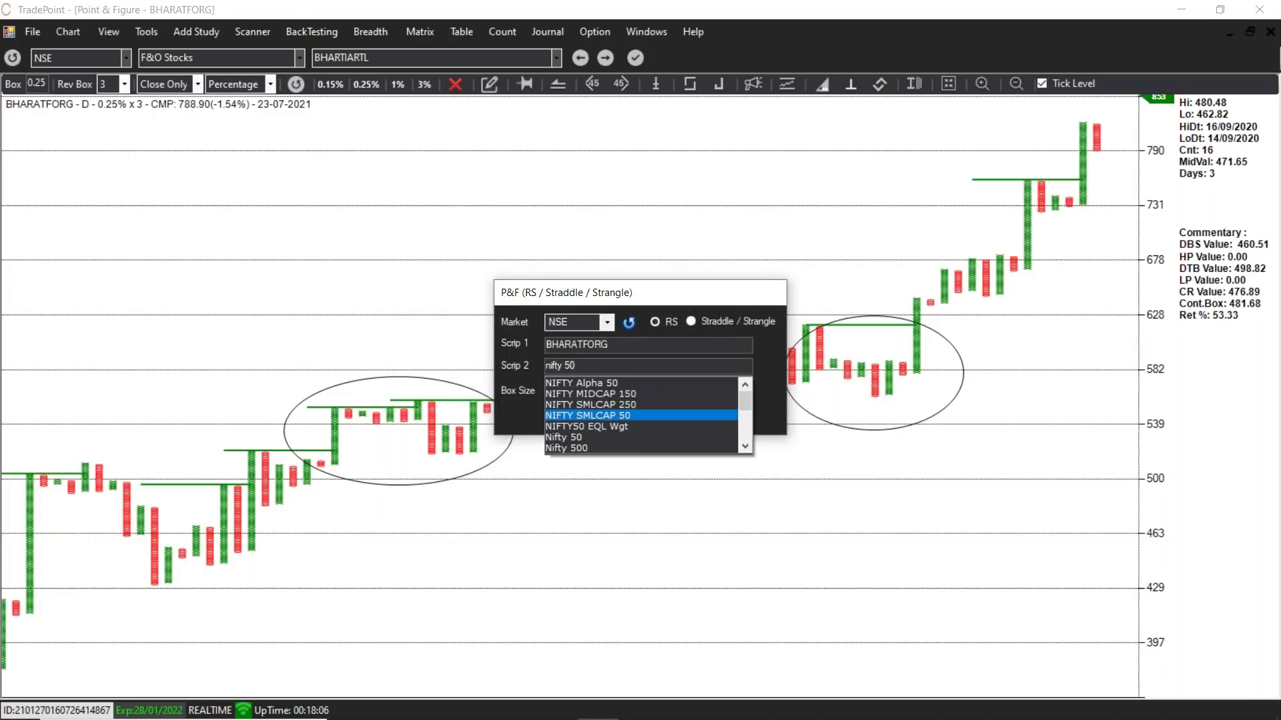
key(Return)
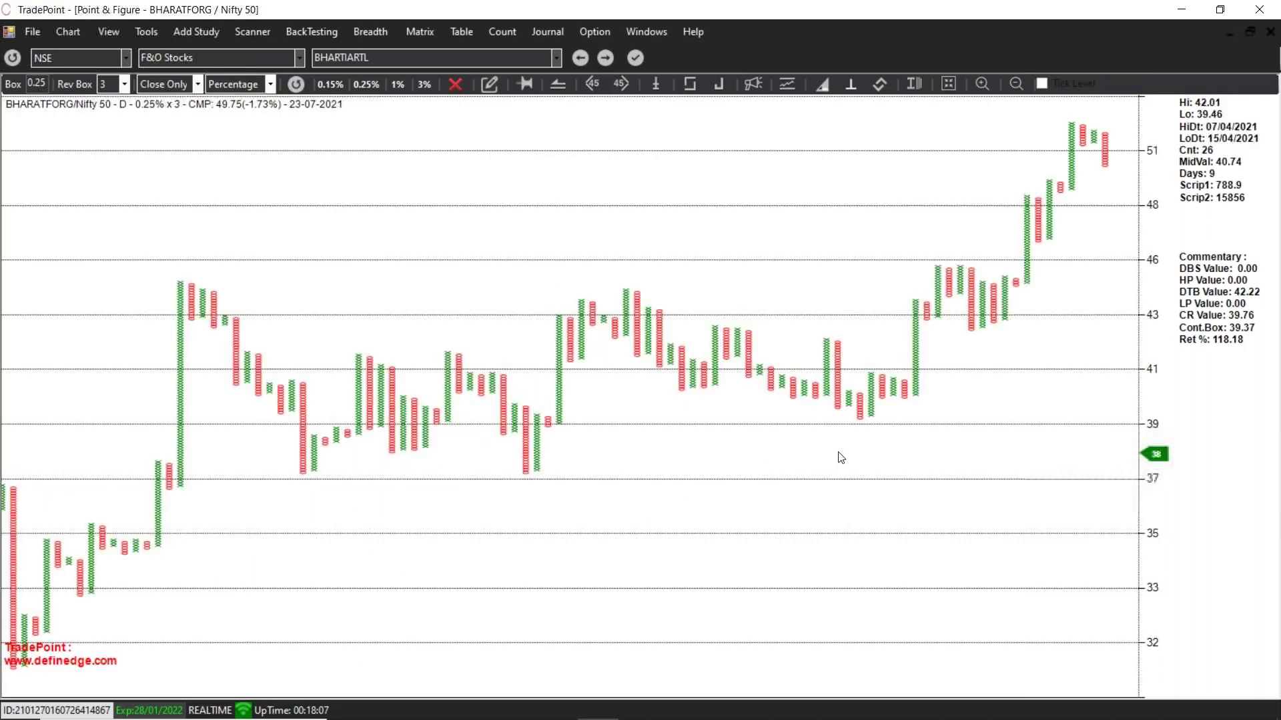
Step: Add the Turtle Breakout - Bullish pattern with 5 columns to the BHARATFORG/Nifty 50 chart
click(196, 32)
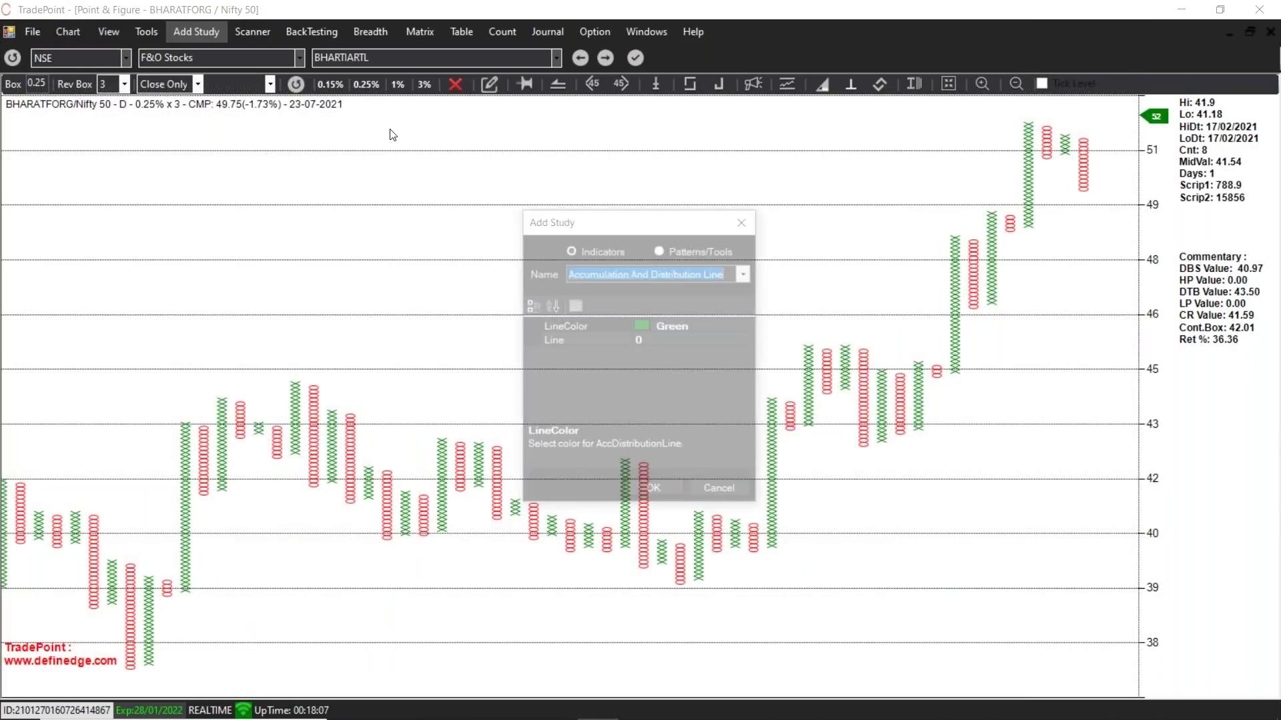
click(703, 255)
text(tur)
key(Down)
key(Return)
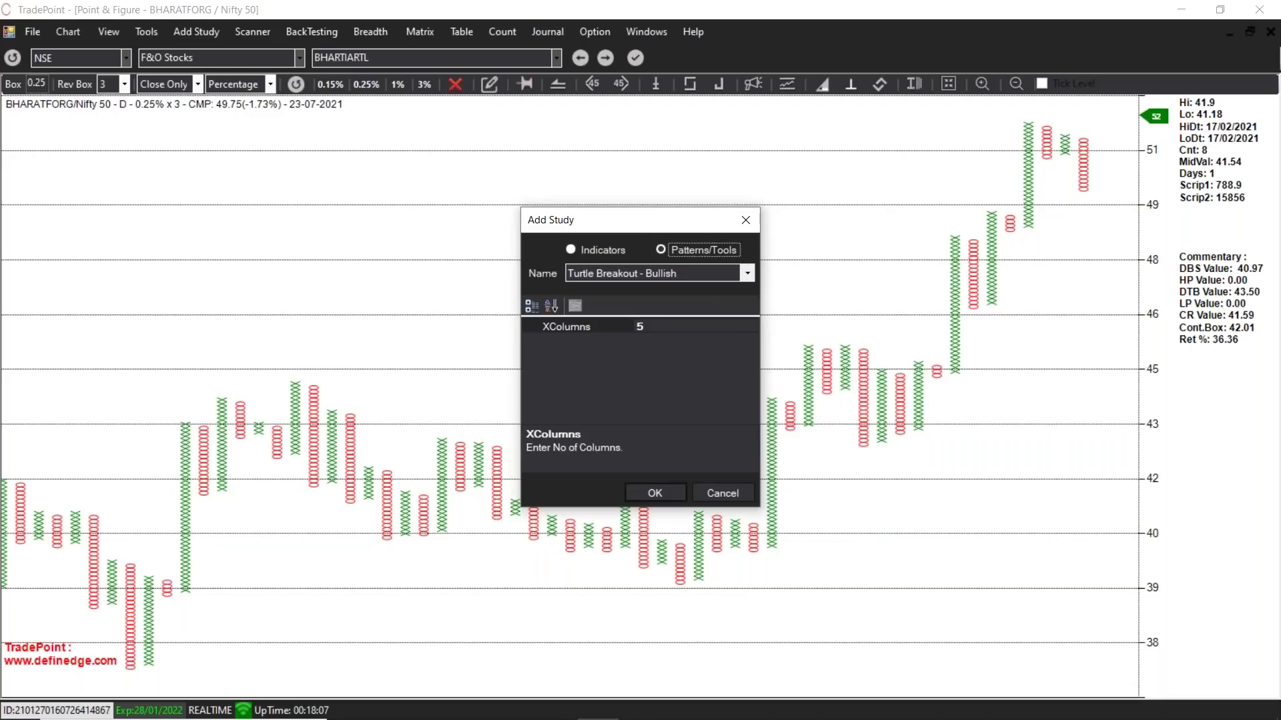
click(655, 492)
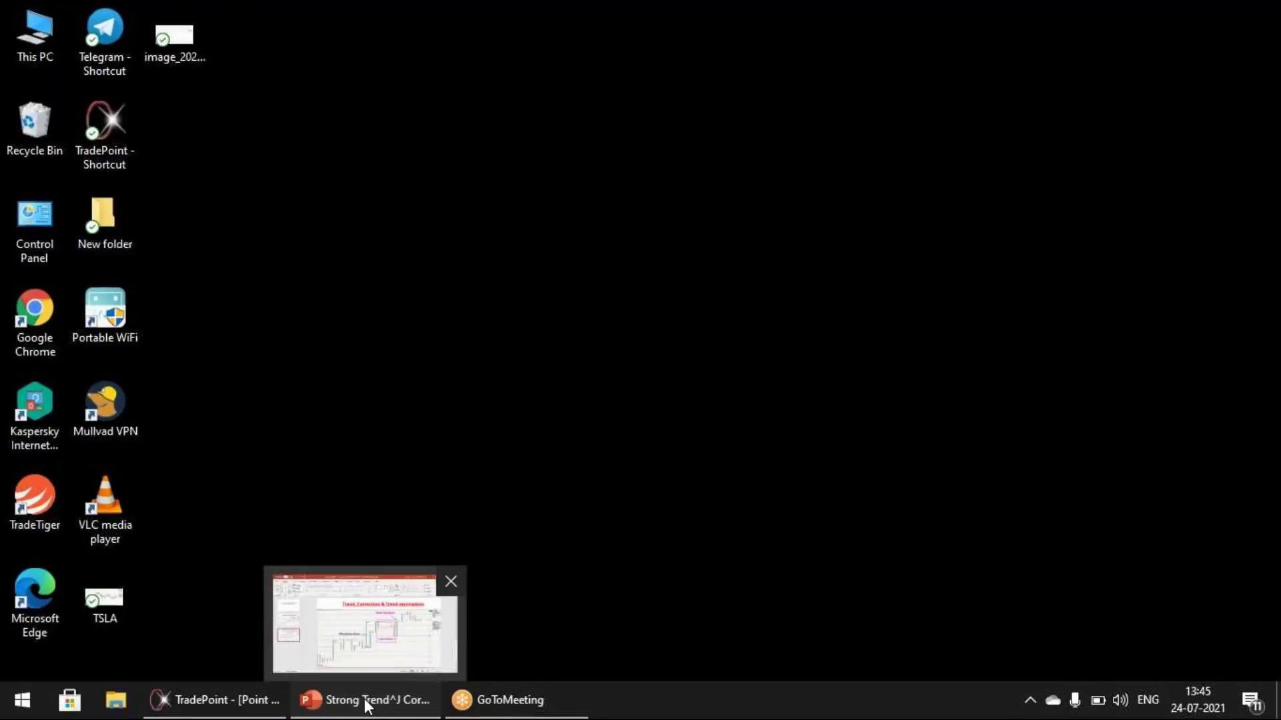
Step: Switch to the PowerPoint presentation showing the Trend, Correction & Trend resumption slide
click(367, 706)
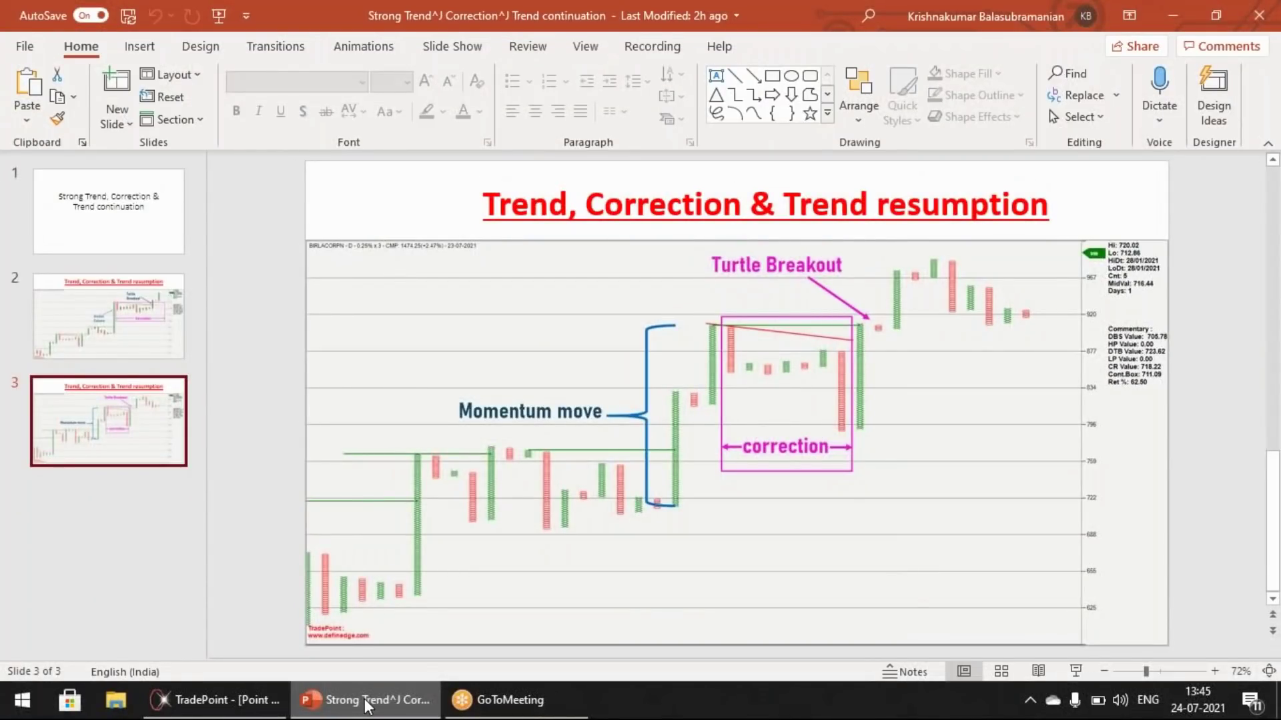
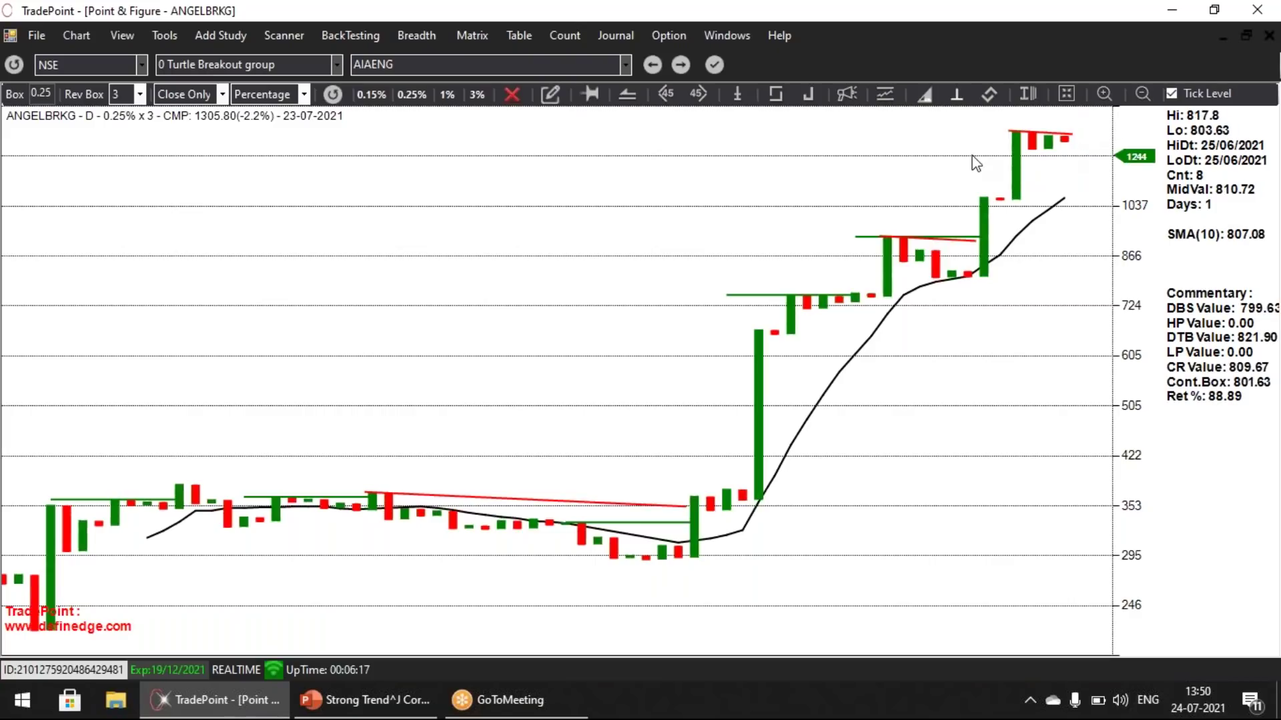
Step: Switch from the ANGELBRKG chart to the open BIRLACORPN Point & Figure chart in TradePoint
click(722, 35)
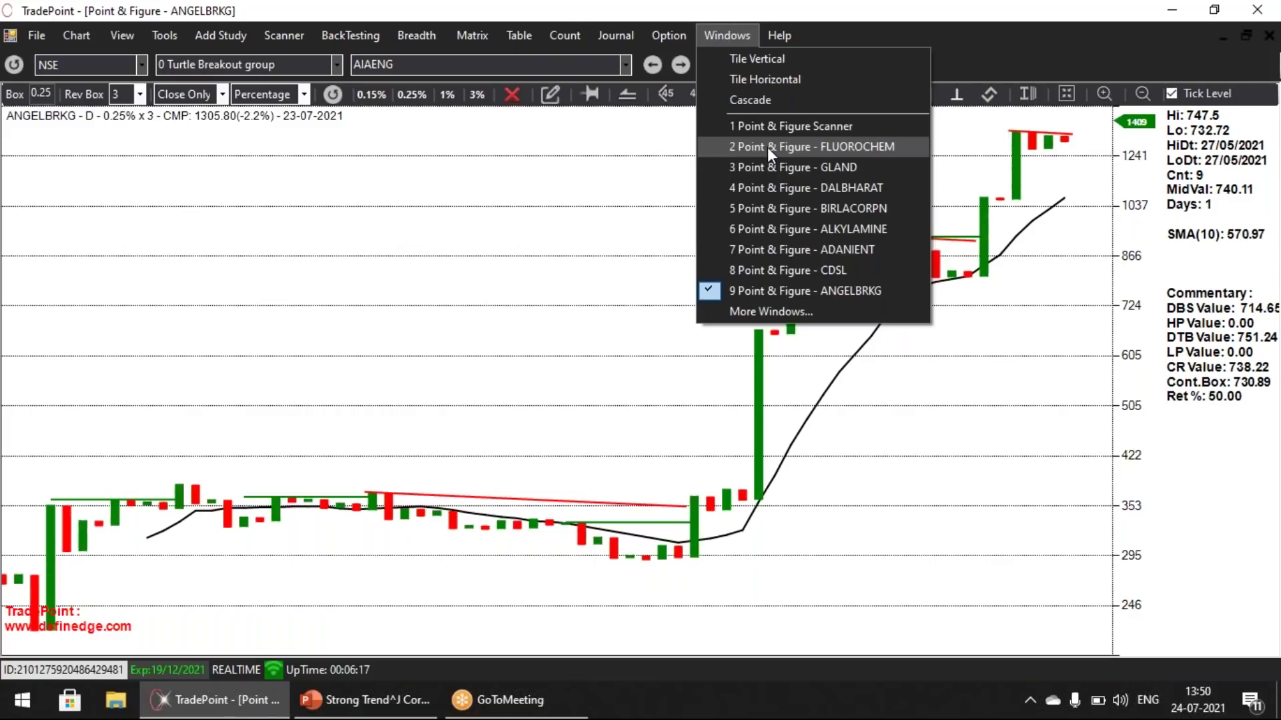
click(492, 199)
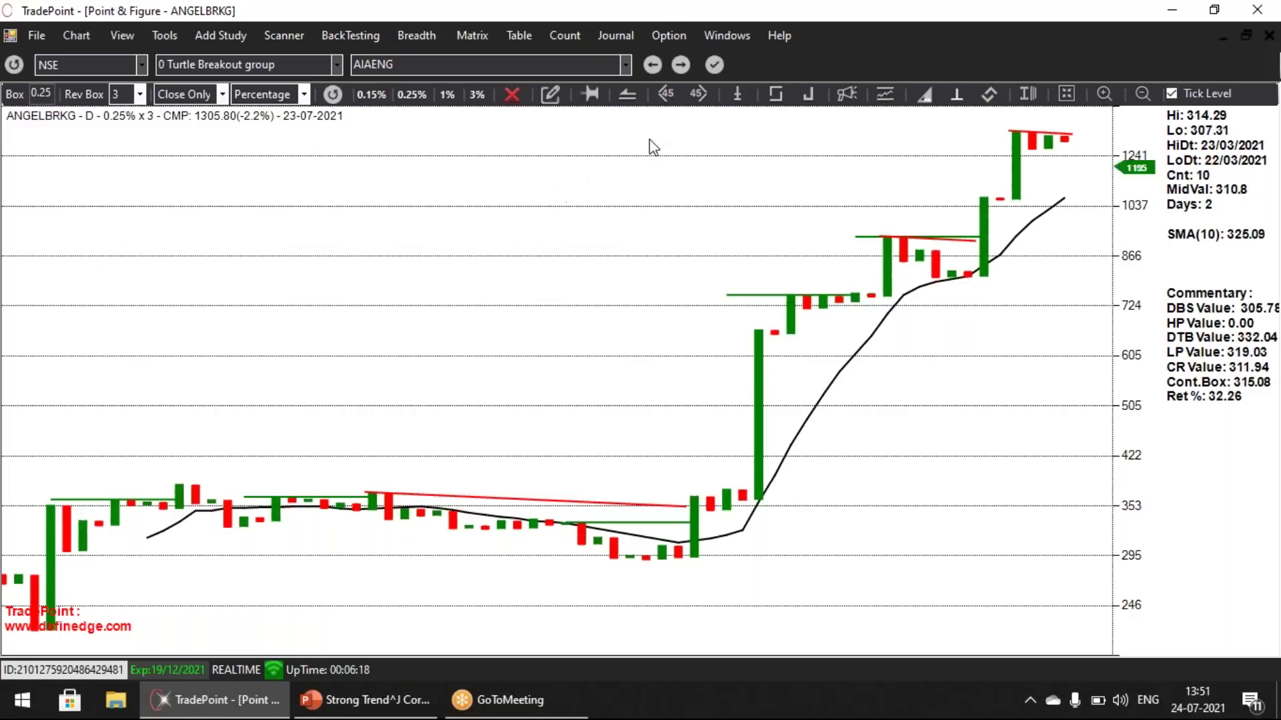
click(719, 37)
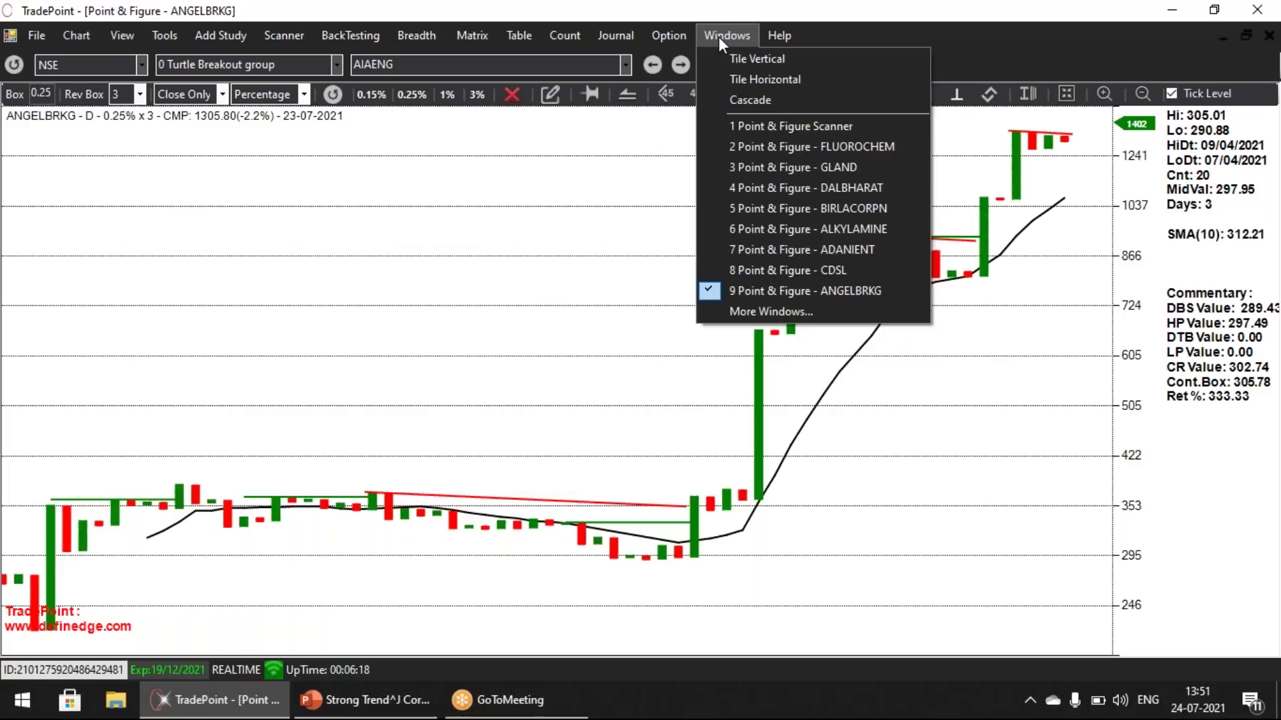
click(761, 212)
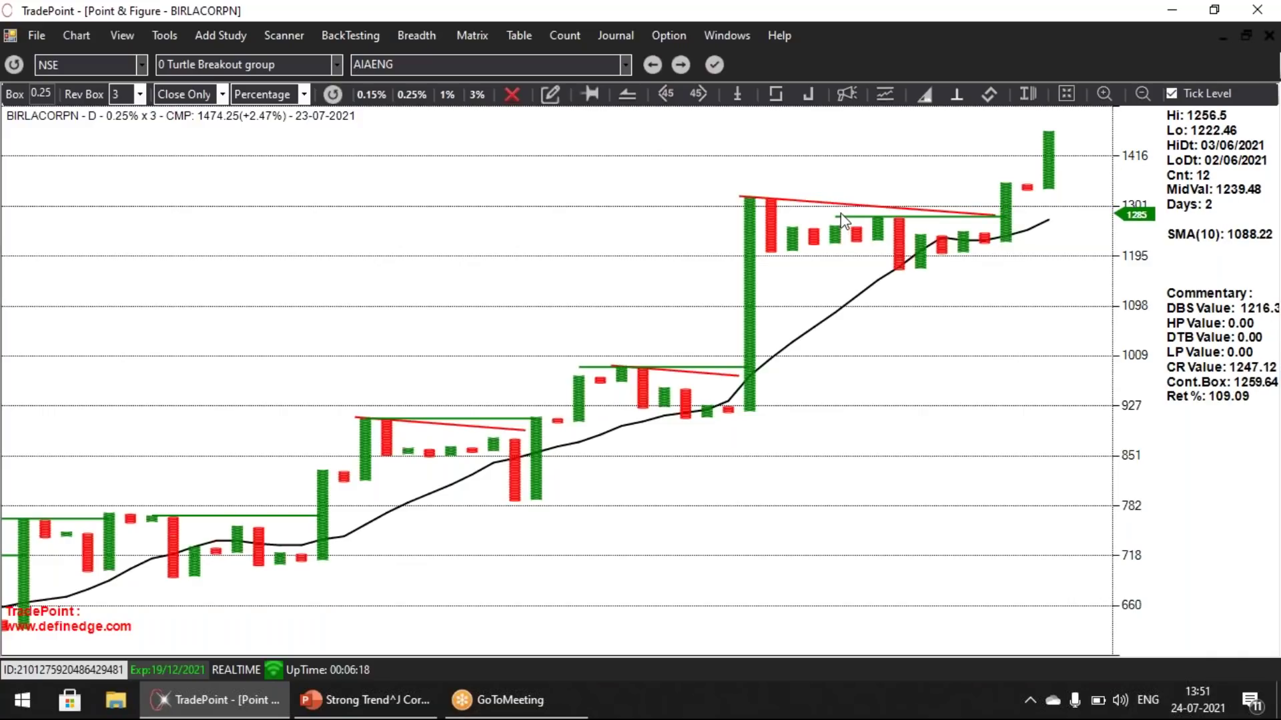
Step: Close the BIRLACORPN chart and return to the ANGELBRKG chart
click(724, 40)
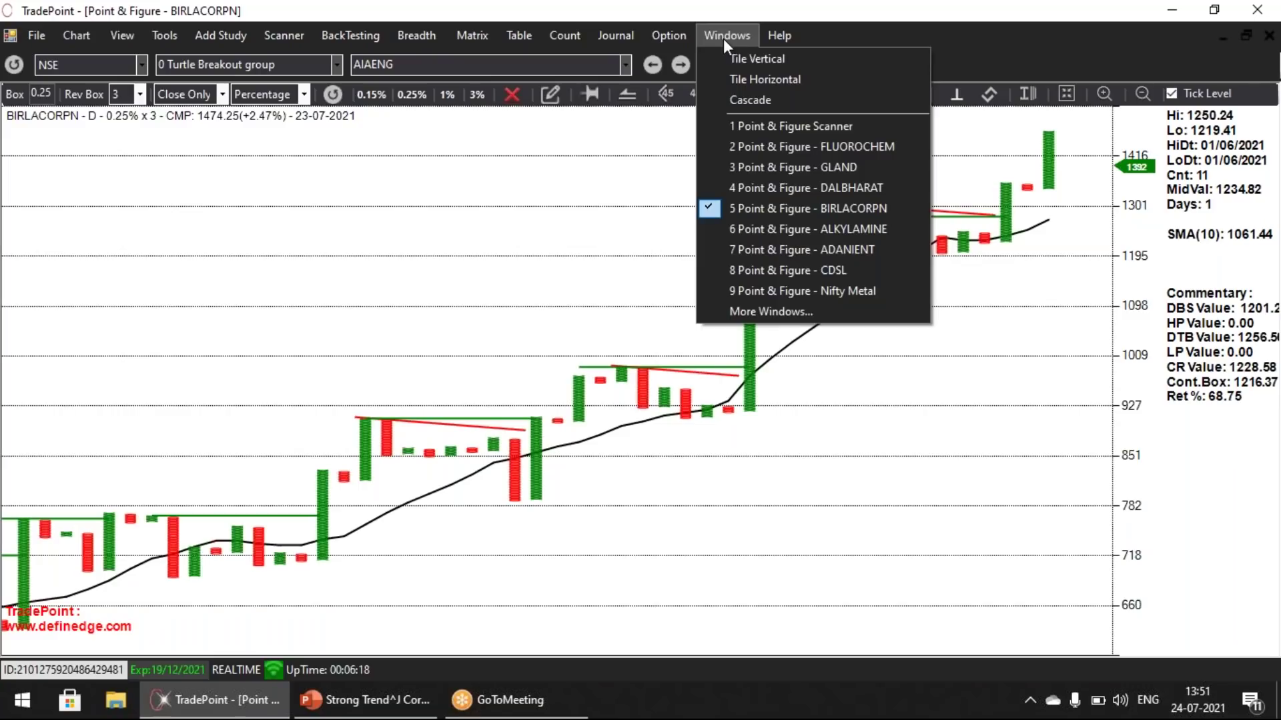
click(553, 179)
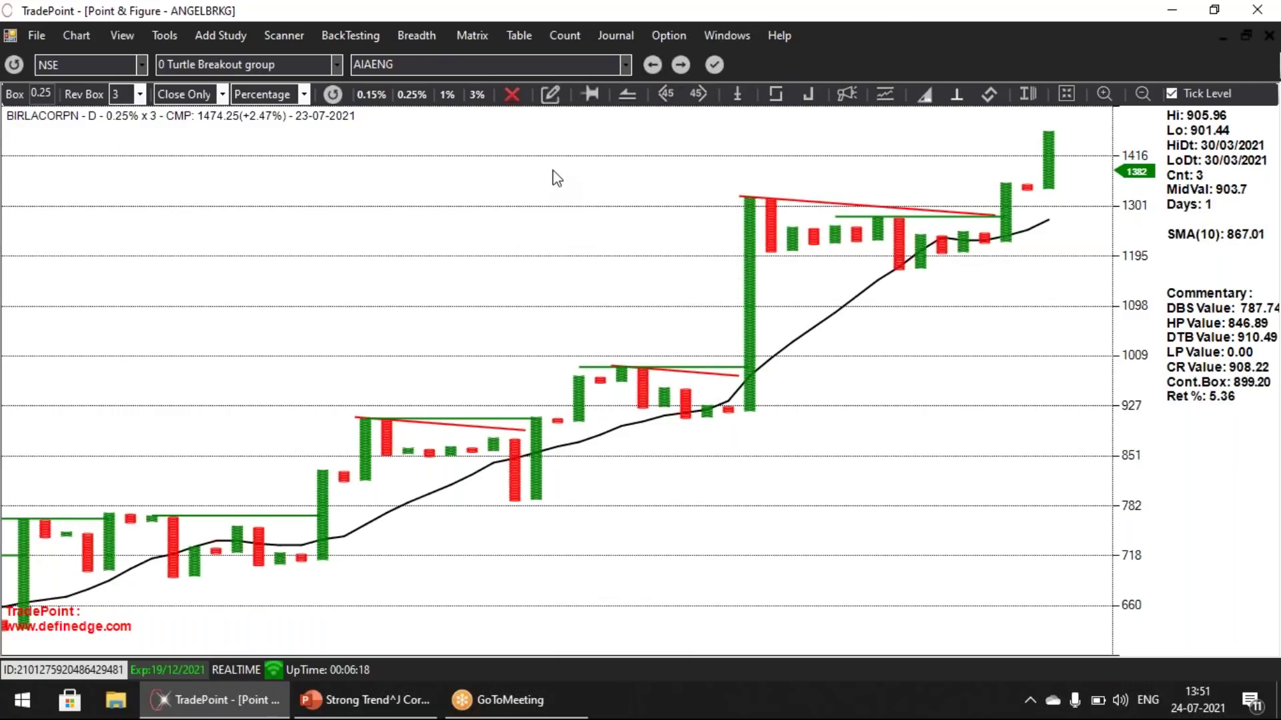
click(726, 35)
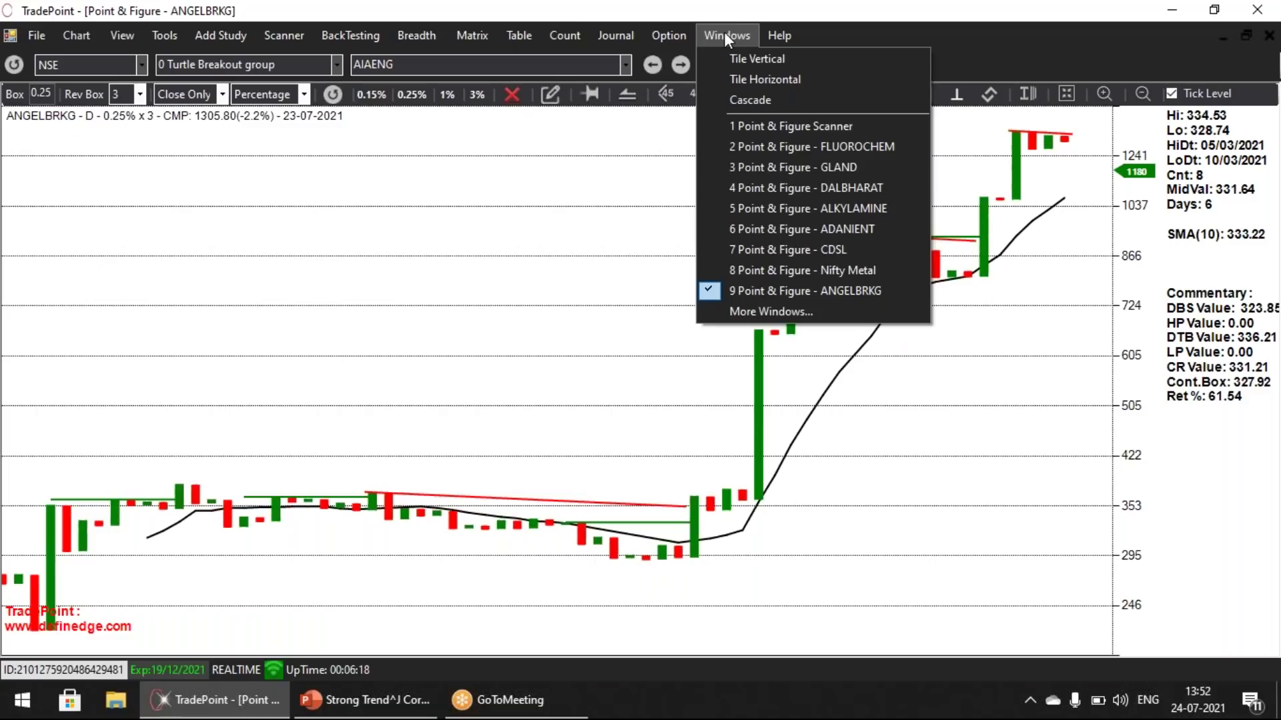
click(544, 220)
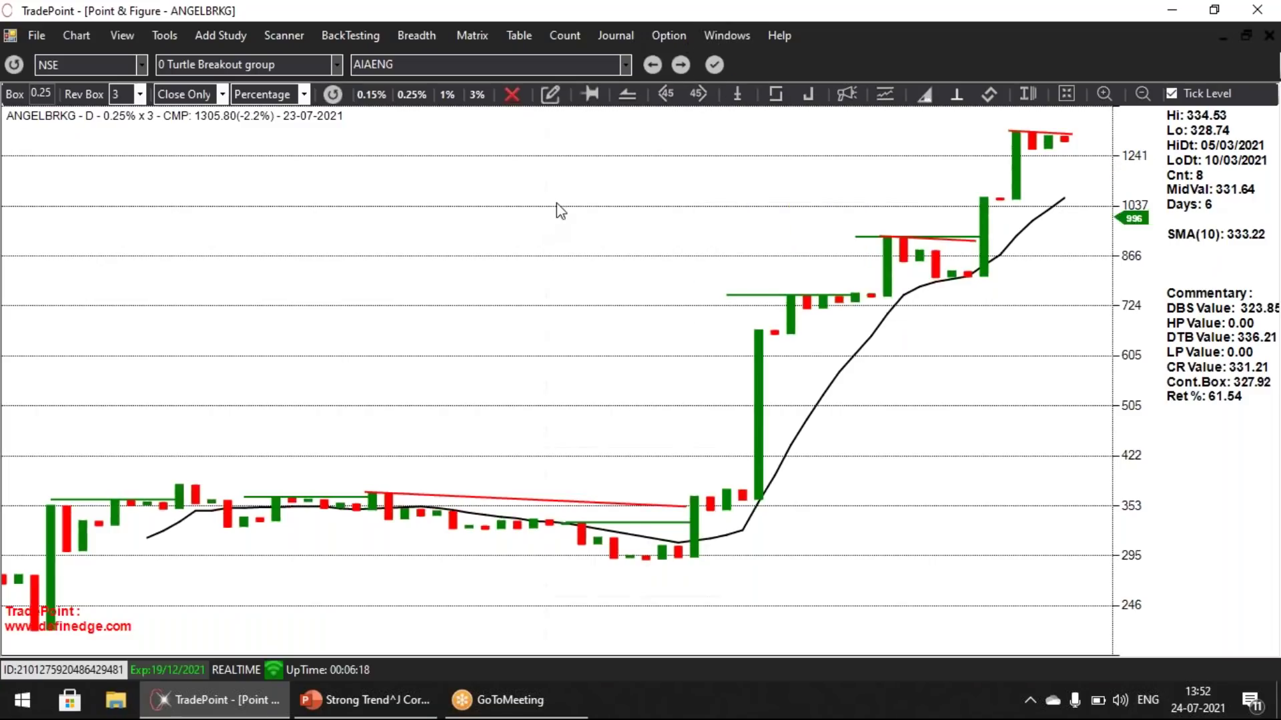
Step: Switch to the open ADANIENT chart and add the Turtle Breakout - Bullish pattern with 5 columns
click(718, 40)
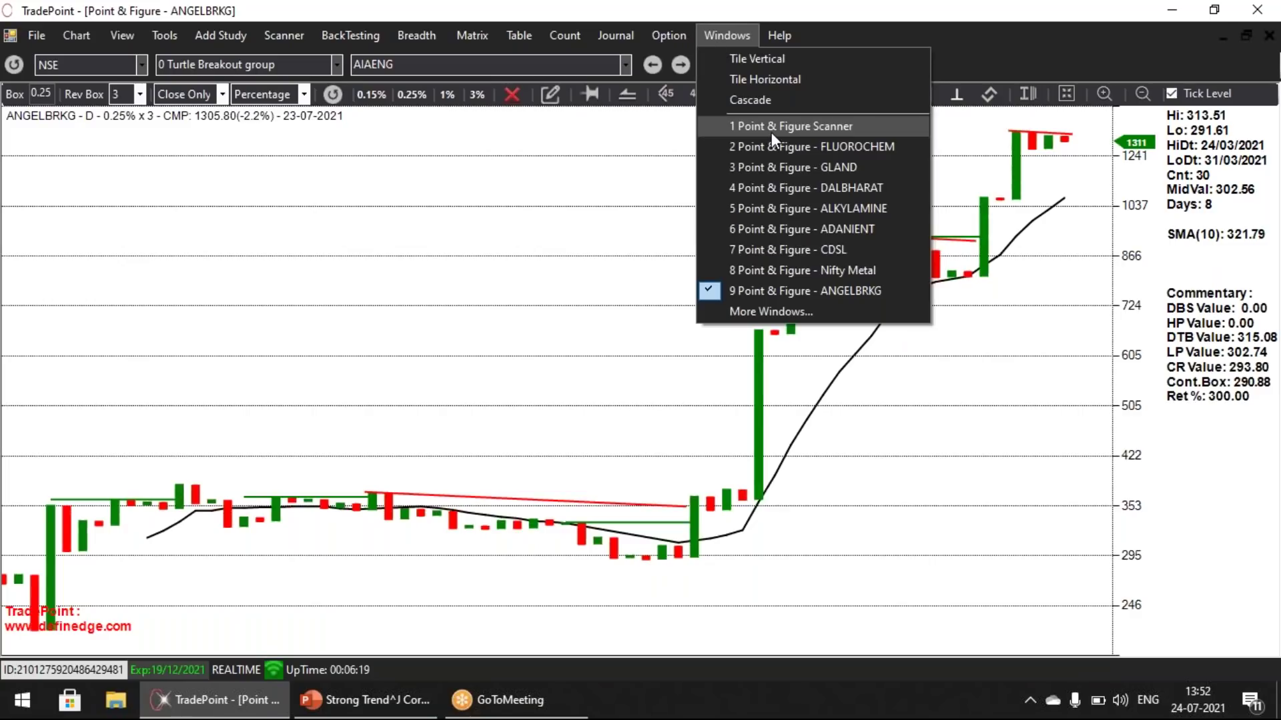
click(788, 230)
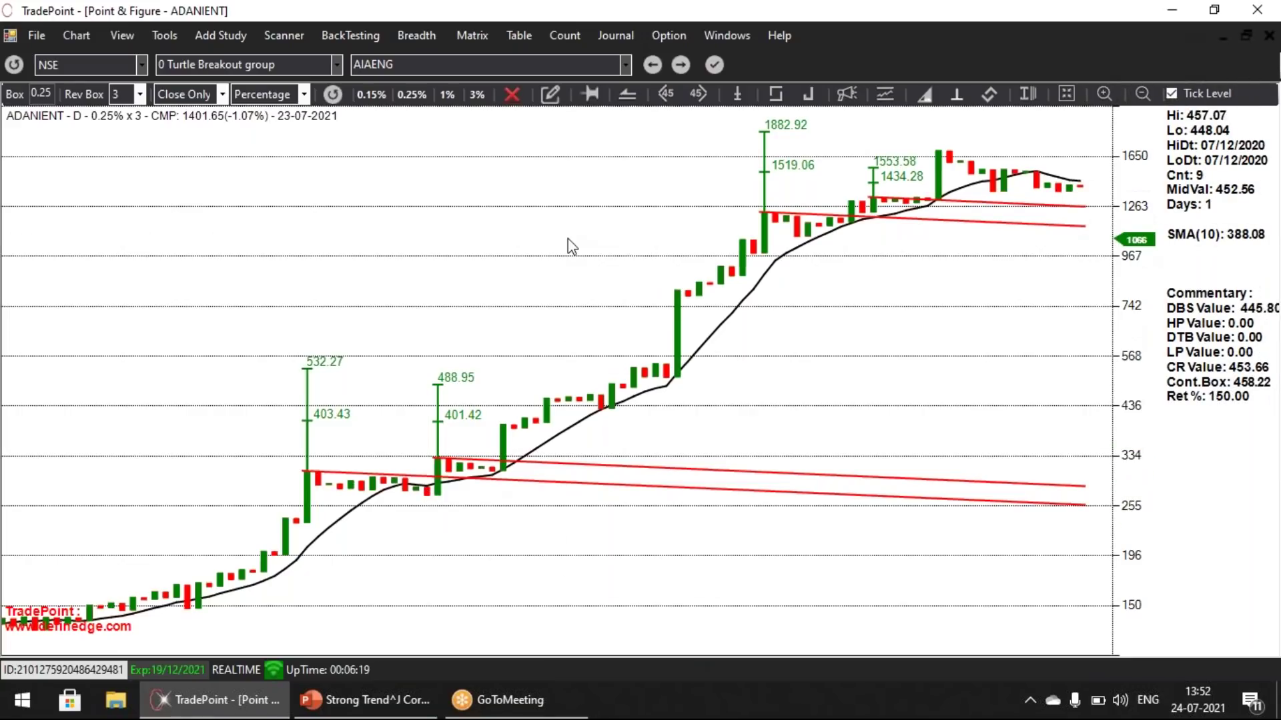
key(alt+a)
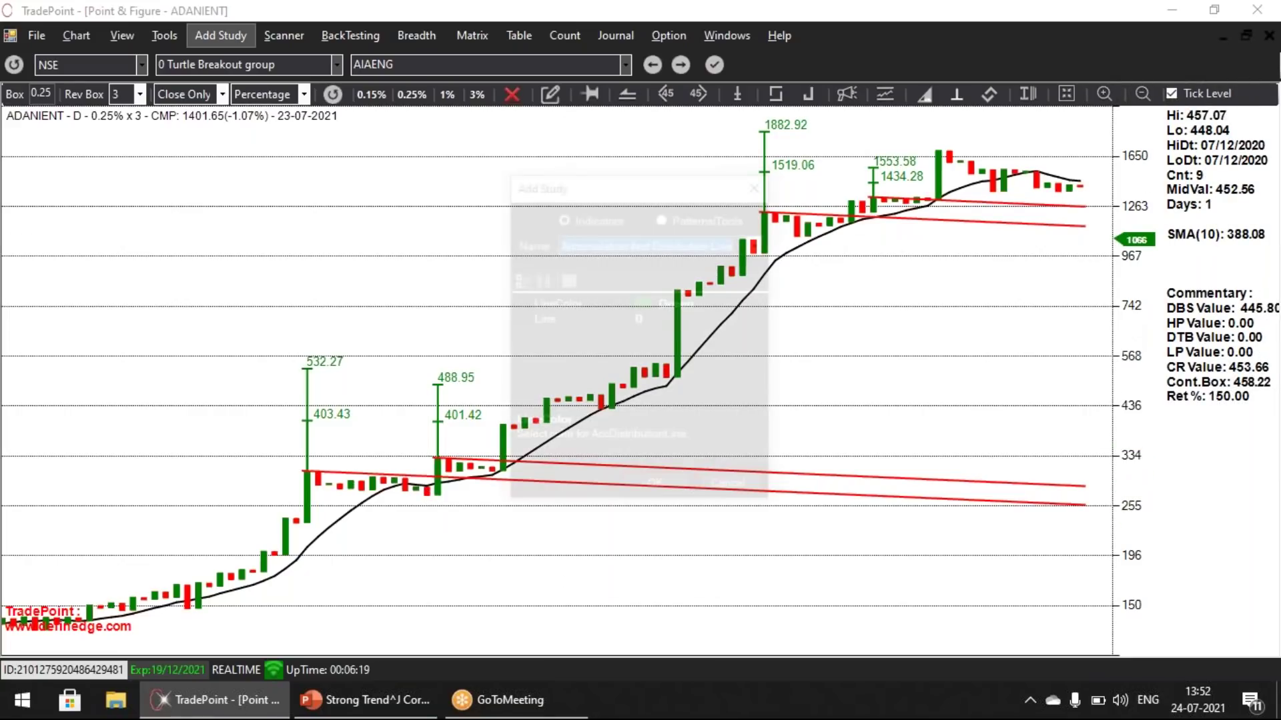
click(685, 220)
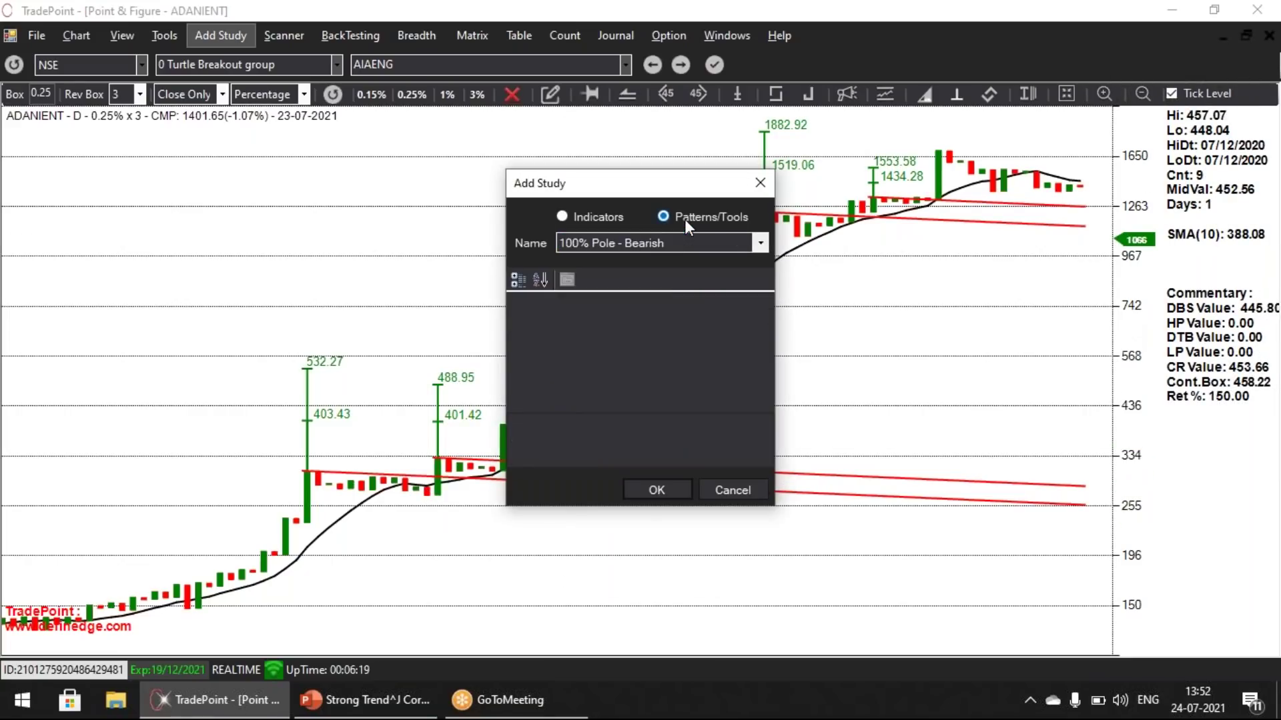
click(679, 243)
text(tur)
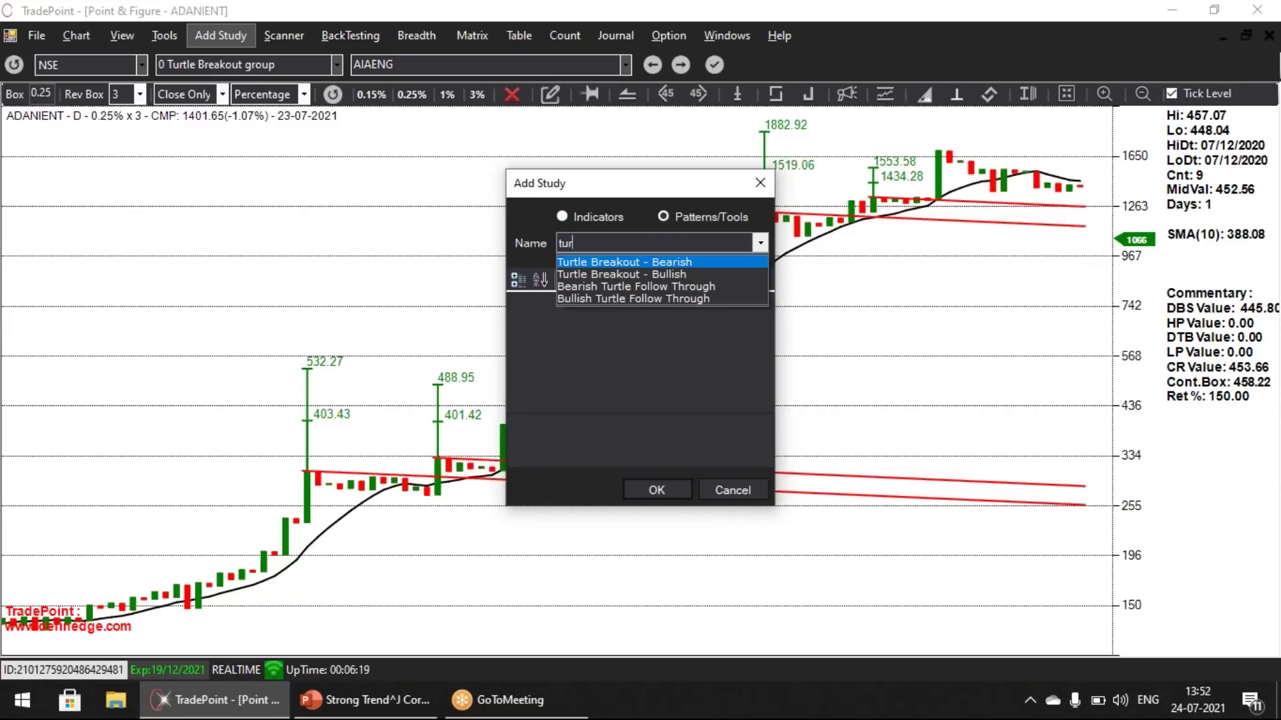
click(673, 274)
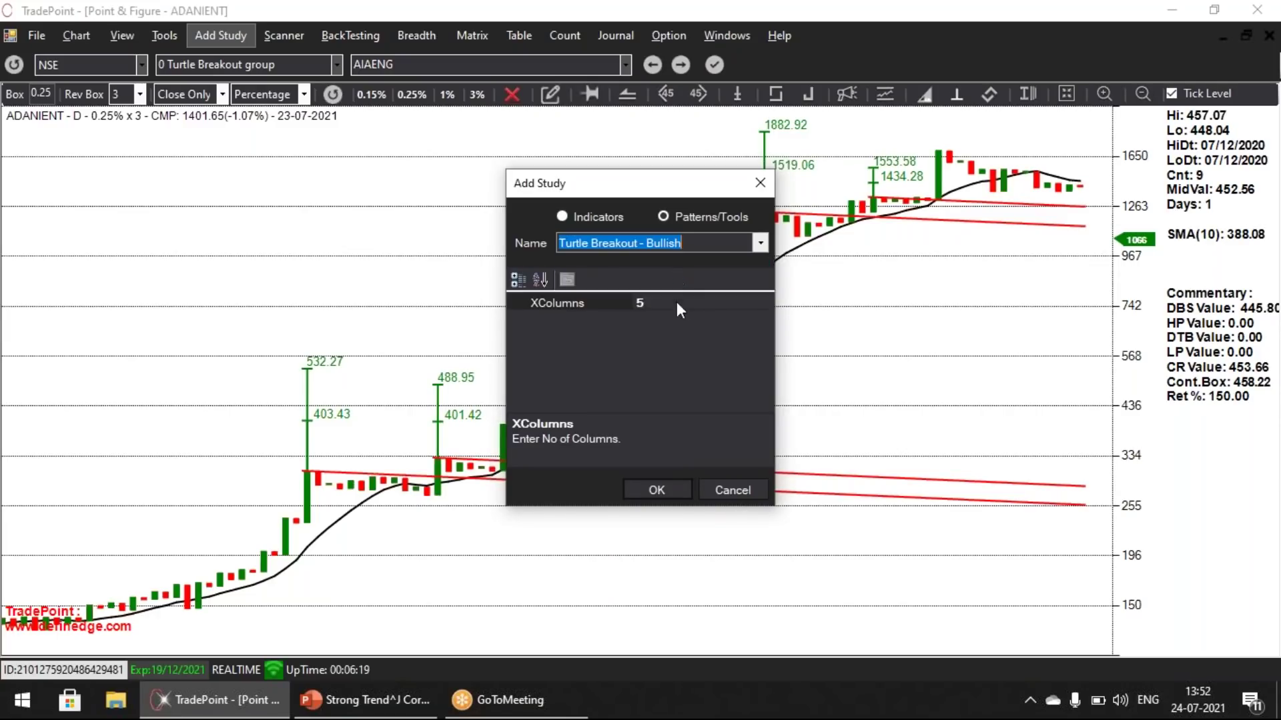
click(648, 493)
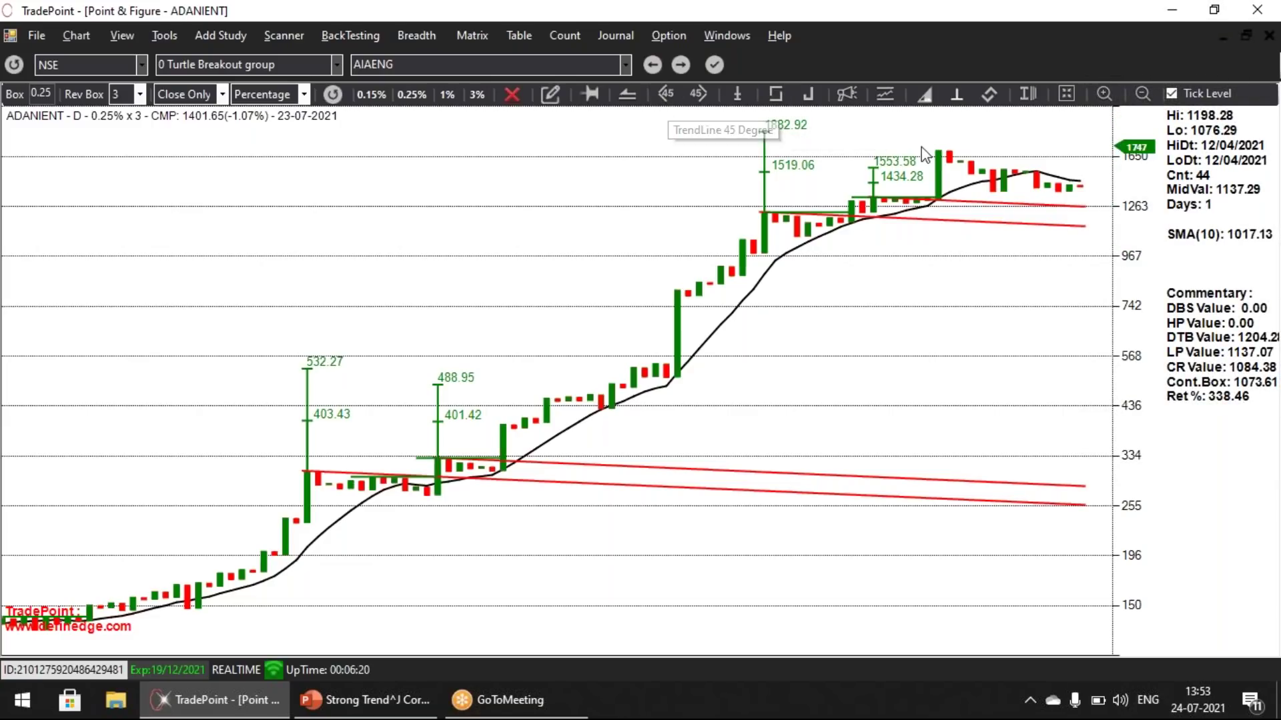
click(942, 153)
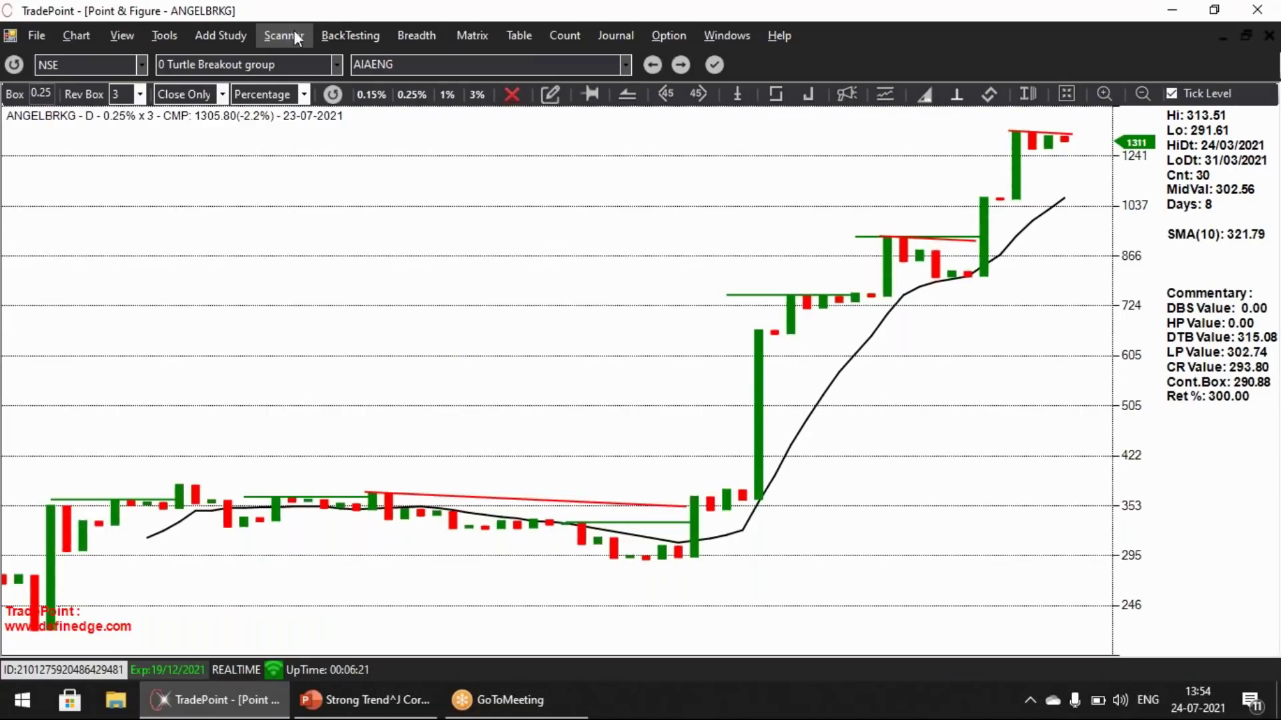
Step: Open the Point & Figure system Z Turtle Breakout & Pull back in the System Builder, with the systems sorted by name
click(347, 35)
click(341, 54)
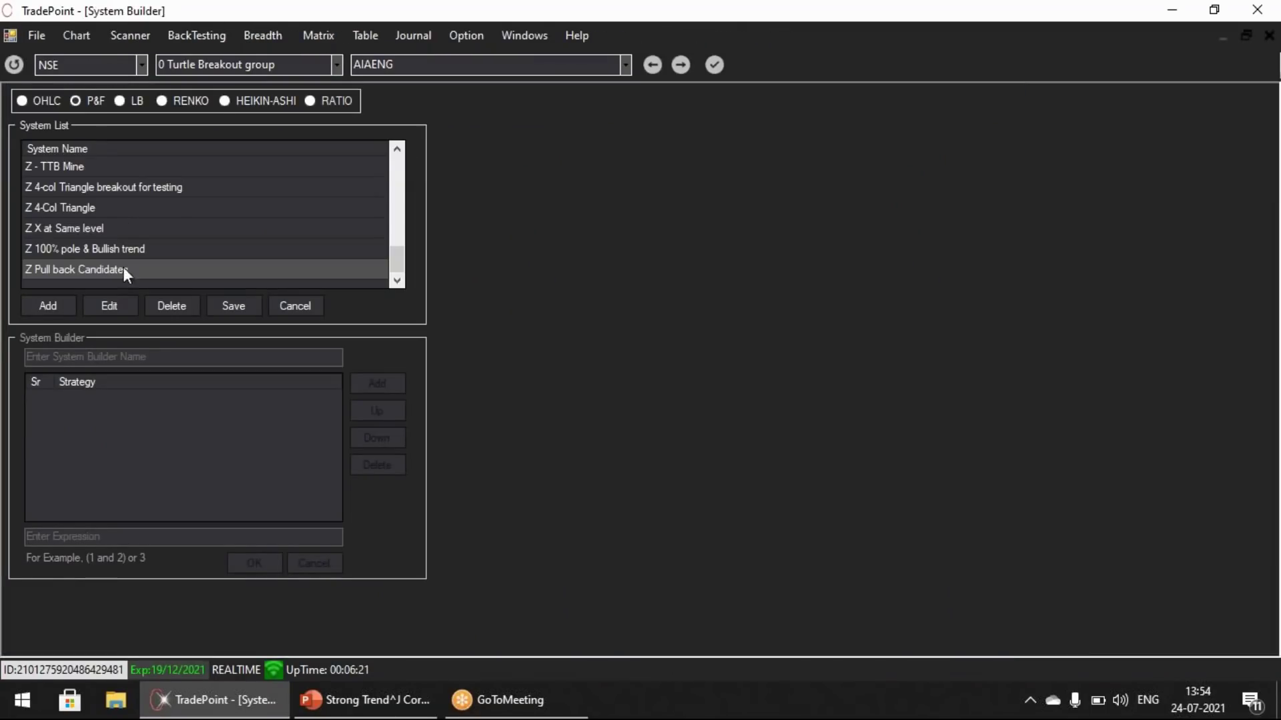
scroll(123, 267, up, 1)
click(290, 147)
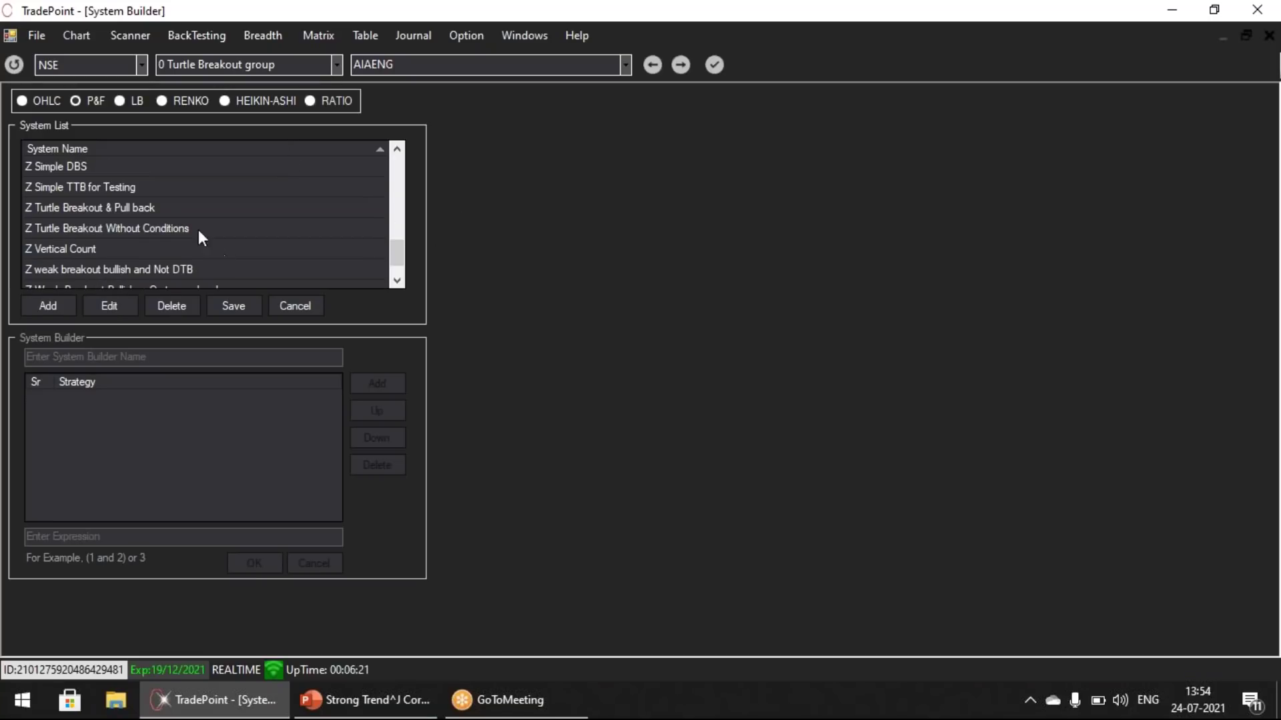
click(148, 206)
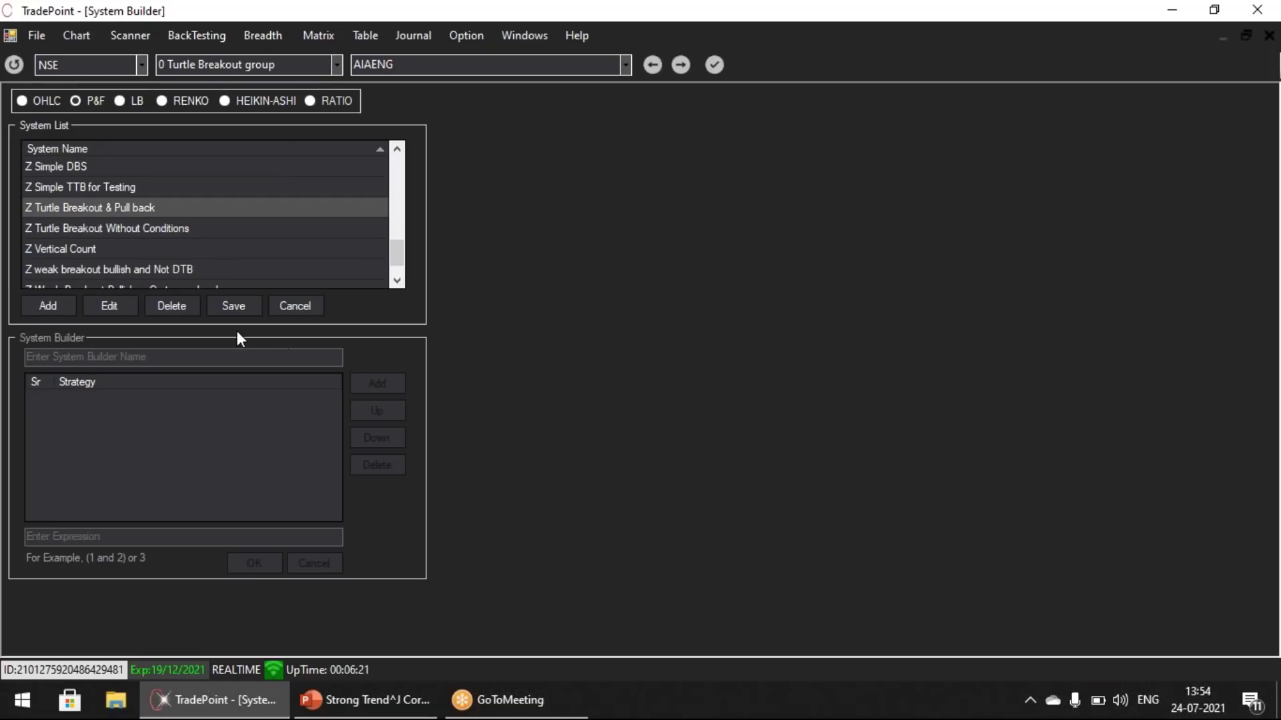
click(105, 307)
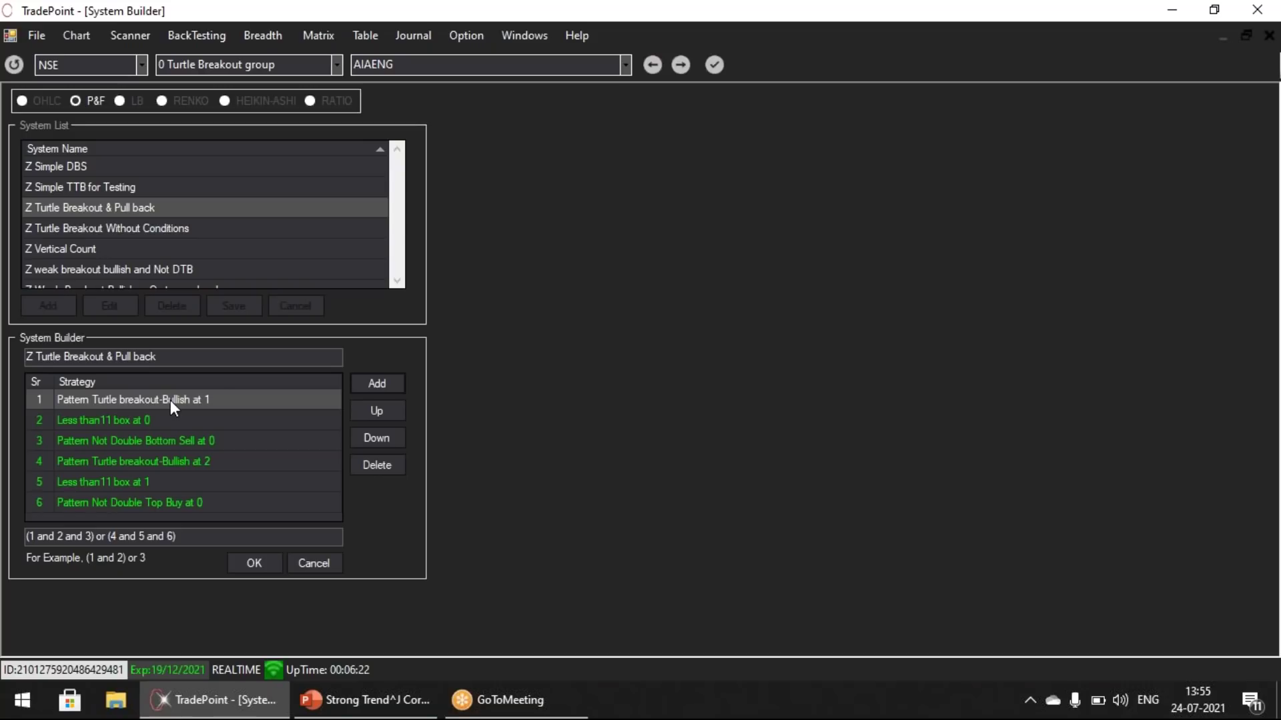
Step: Review the Z Turtle Breakout & Pull back strategy conditions one by one, and close the System Builder without changing them
click(149, 419)
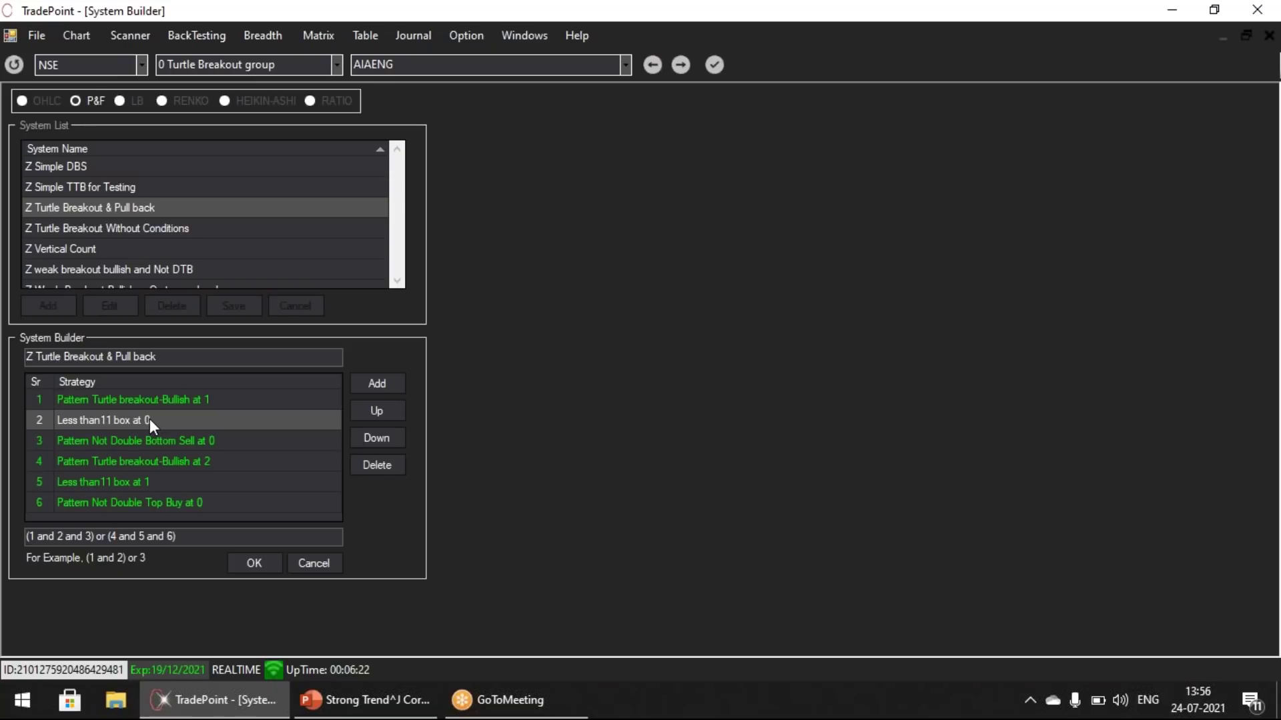
click(154, 442)
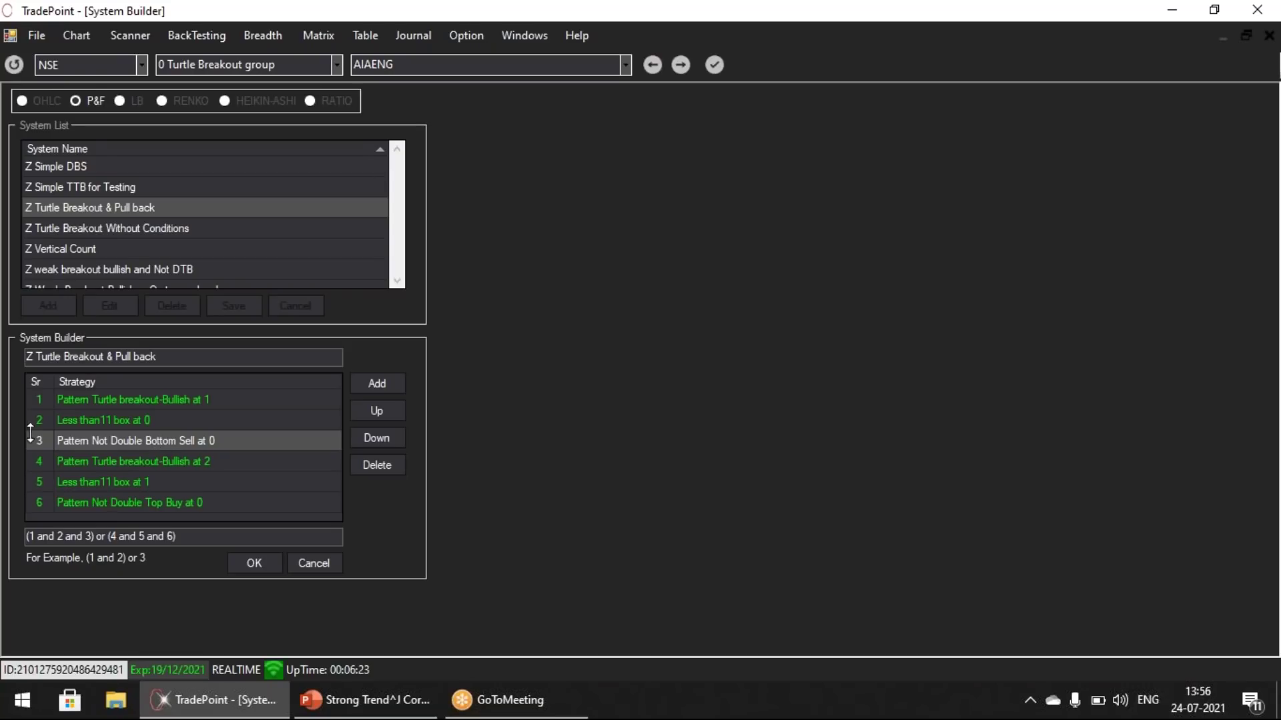
click(168, 463)
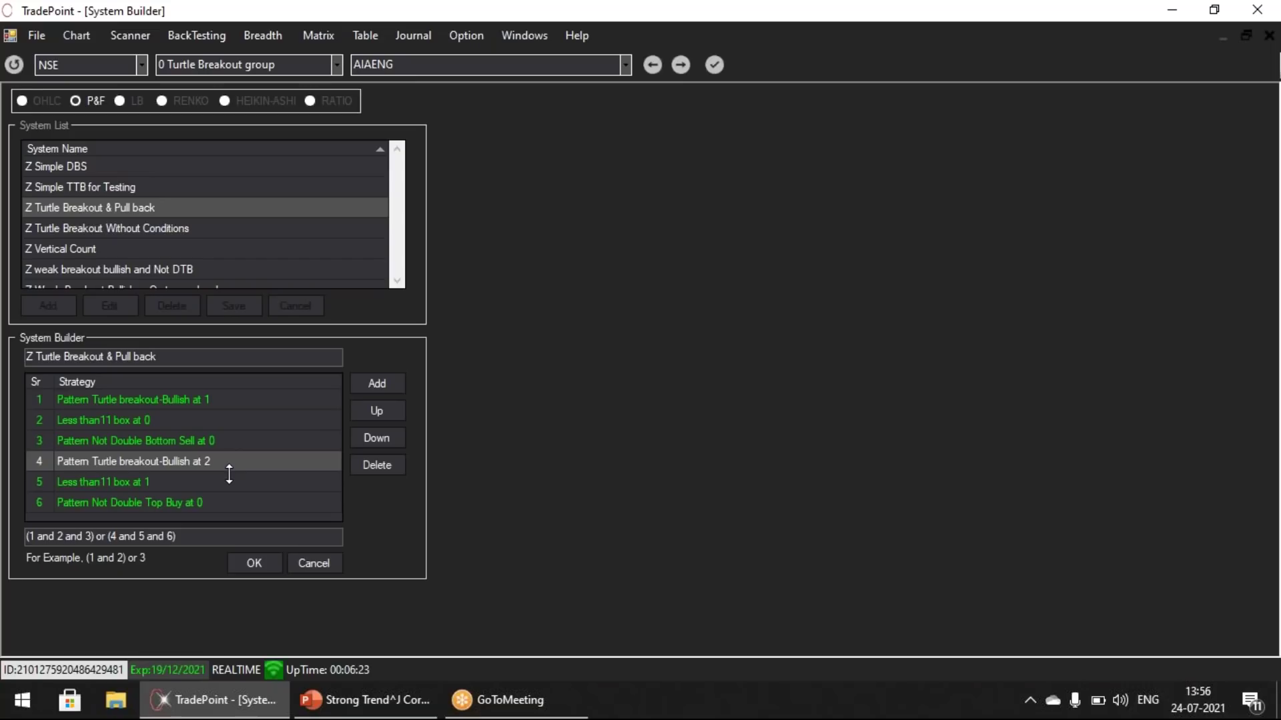
click(311, 563)
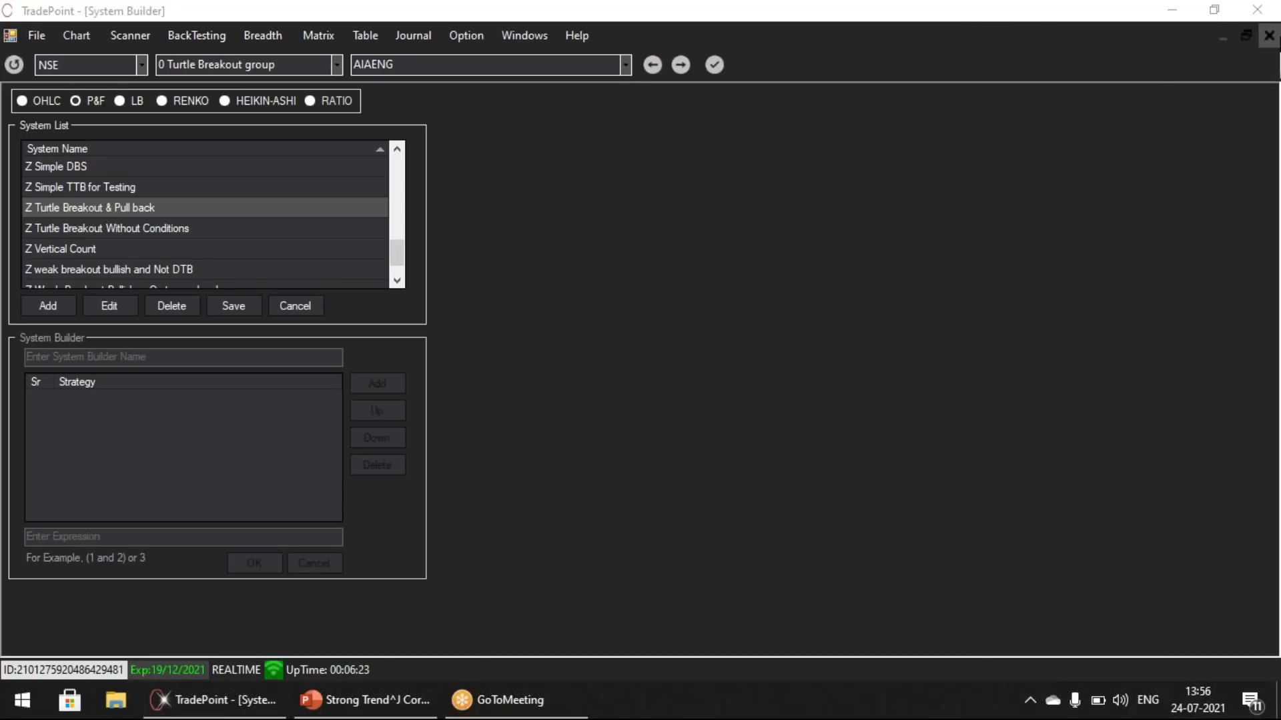
click(1276, 41)
click(1271, 37)
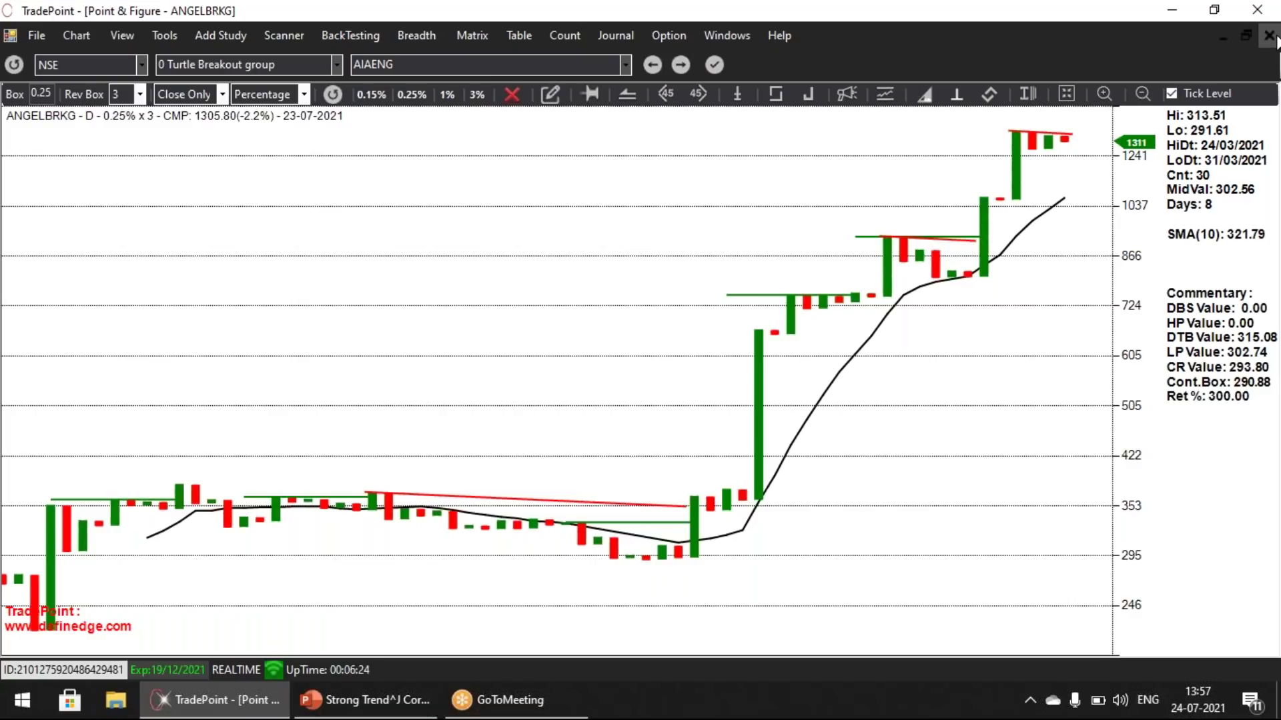
Step: Return to the open Point & Figure Scanner results and open the FLUOROCHEM chart from the list
key(Down)
key(Down)
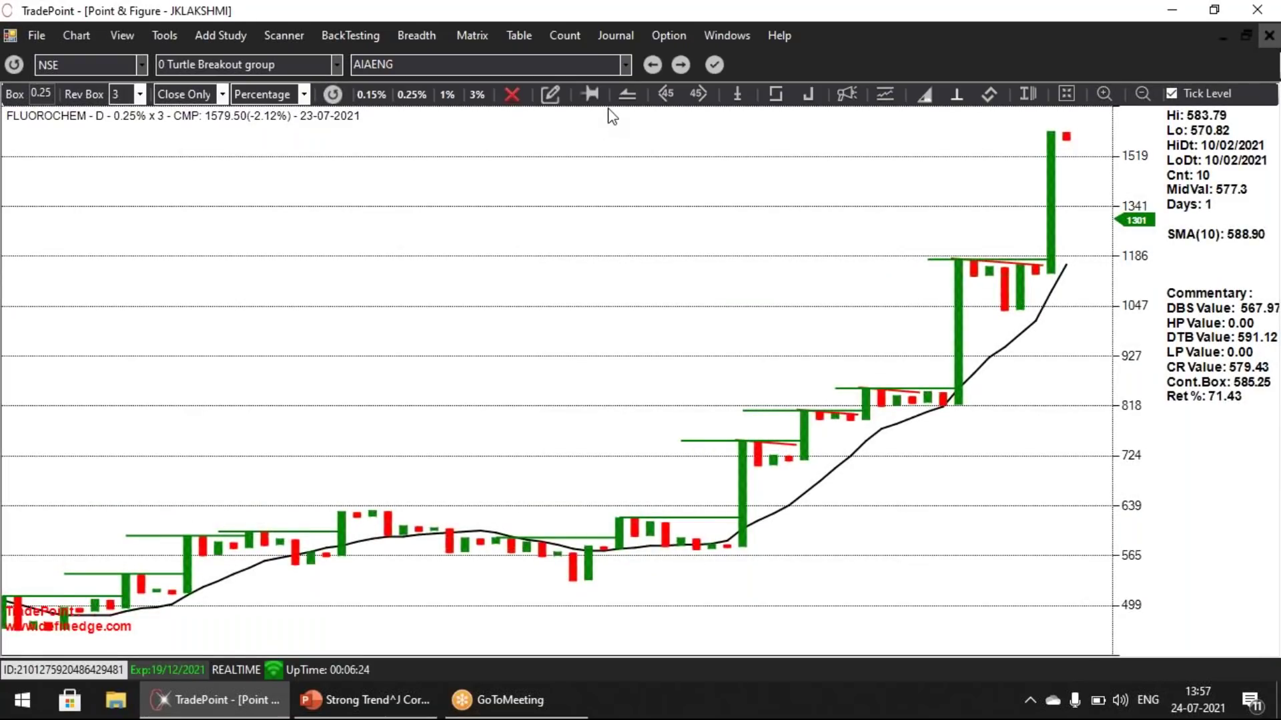
click(734, 33)
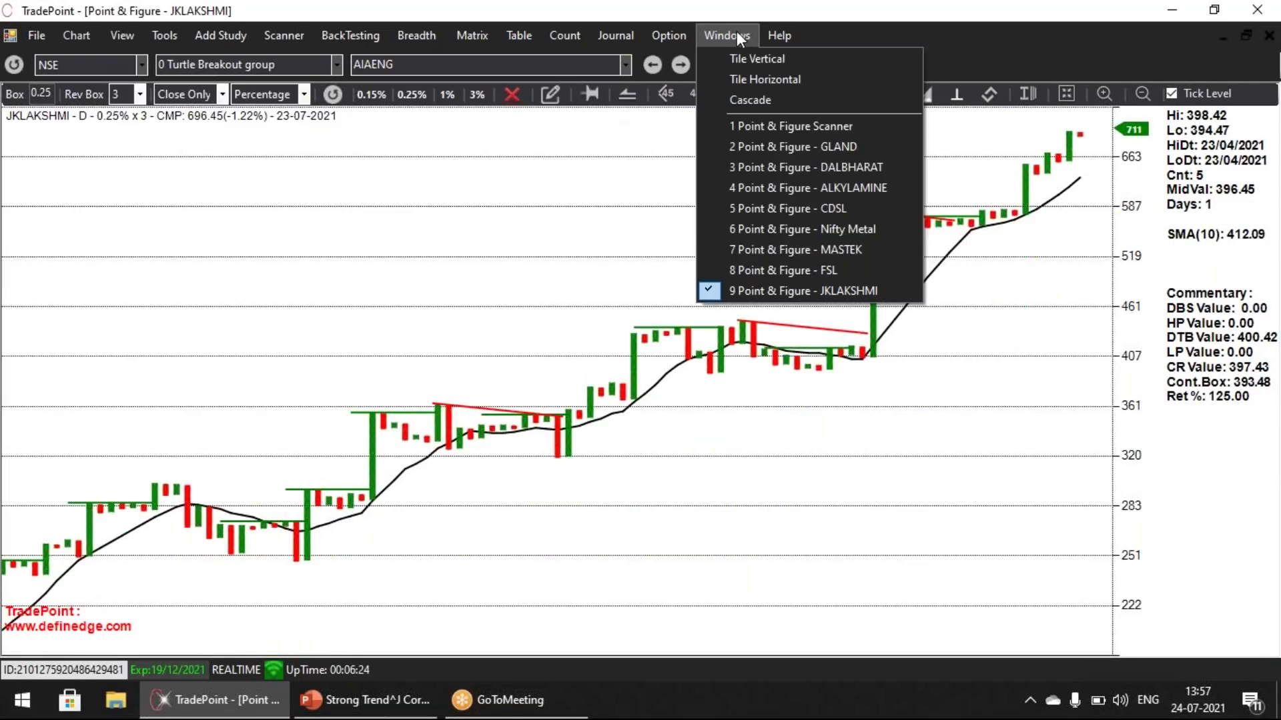
click(778, 125)
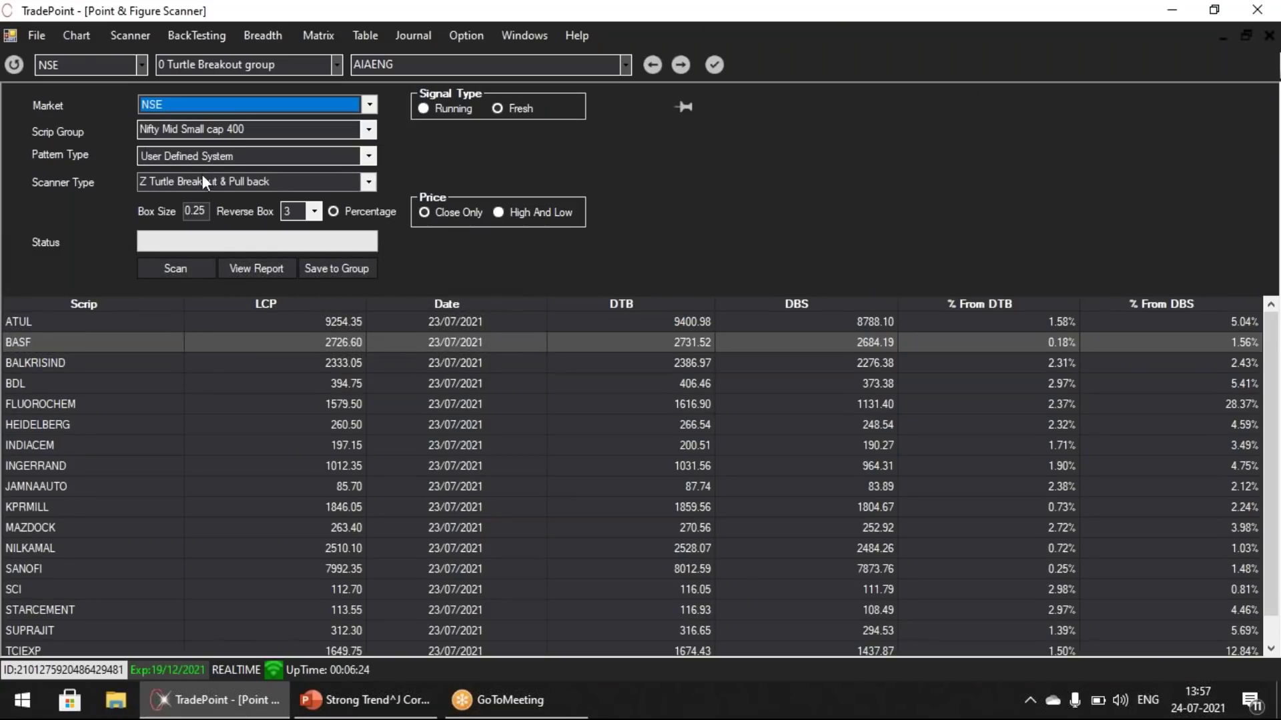
click(77, 403)
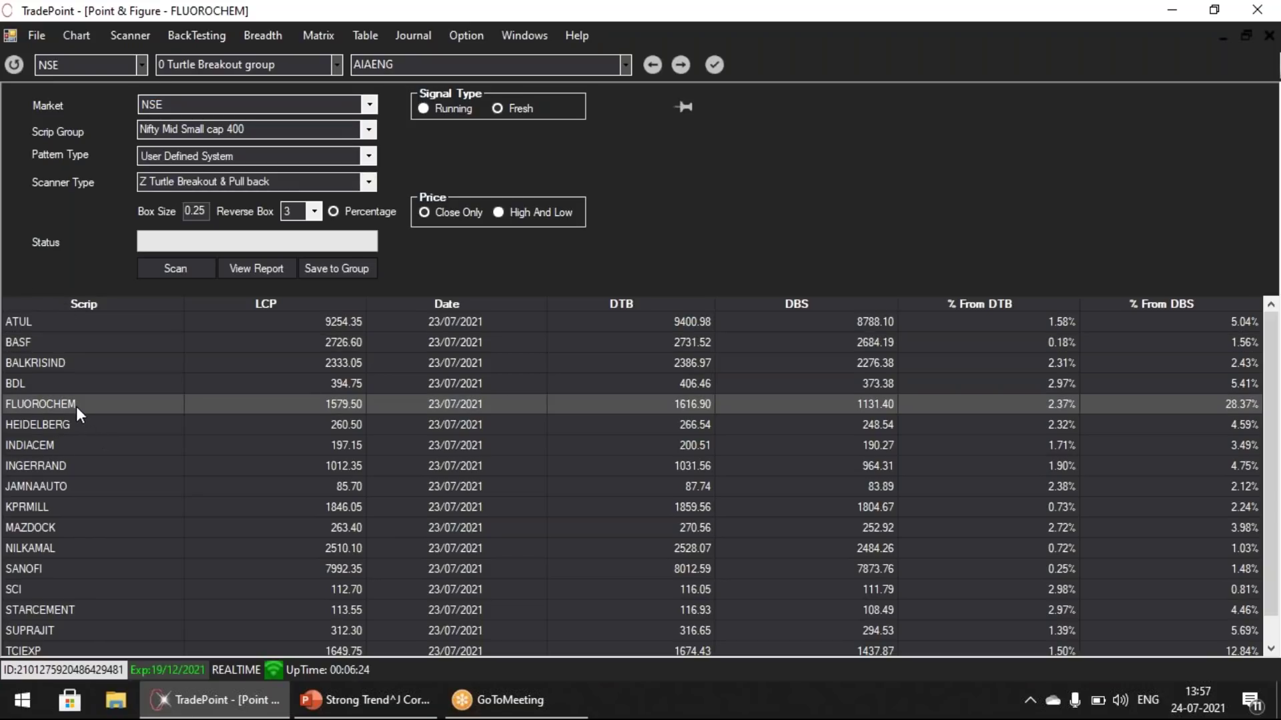
double_click(76, 406)
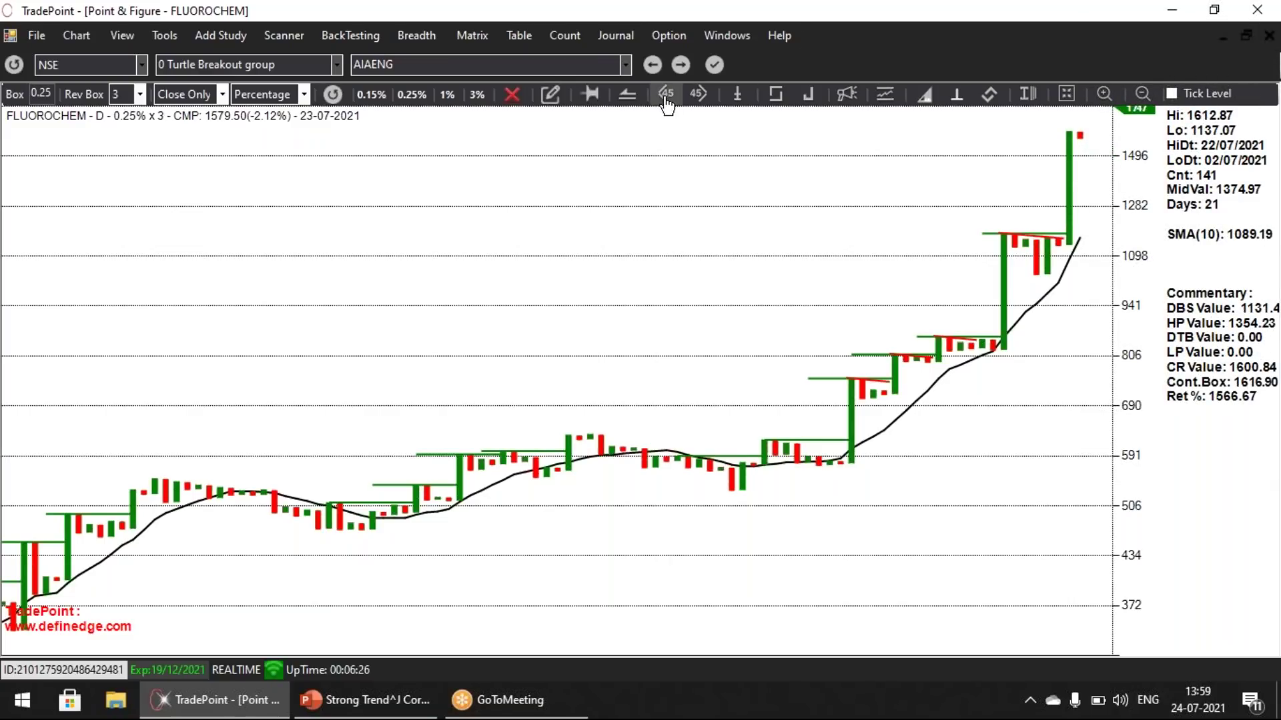
Step: Review the conditions of the Point & Figure system Z Turtle Breakout Without Conditions in the System Builder, and return to the FLUOROCHEM chart
click(346, 35)
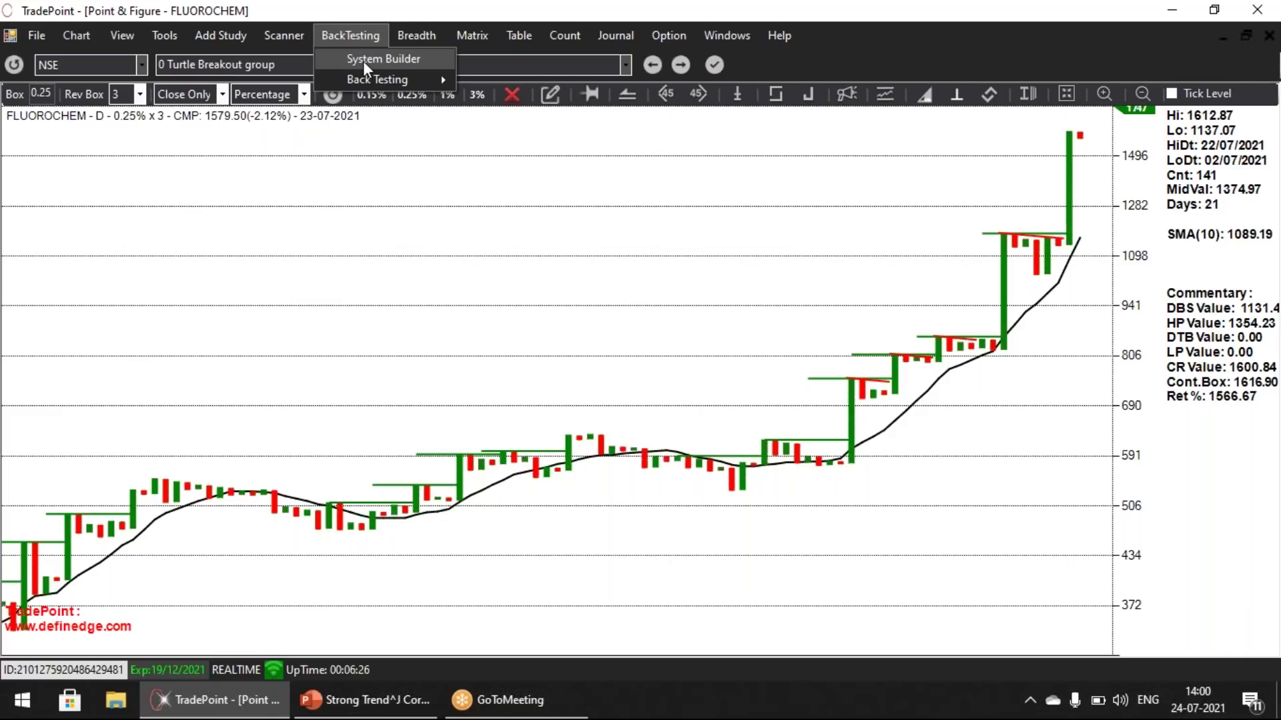
click(366, 59)
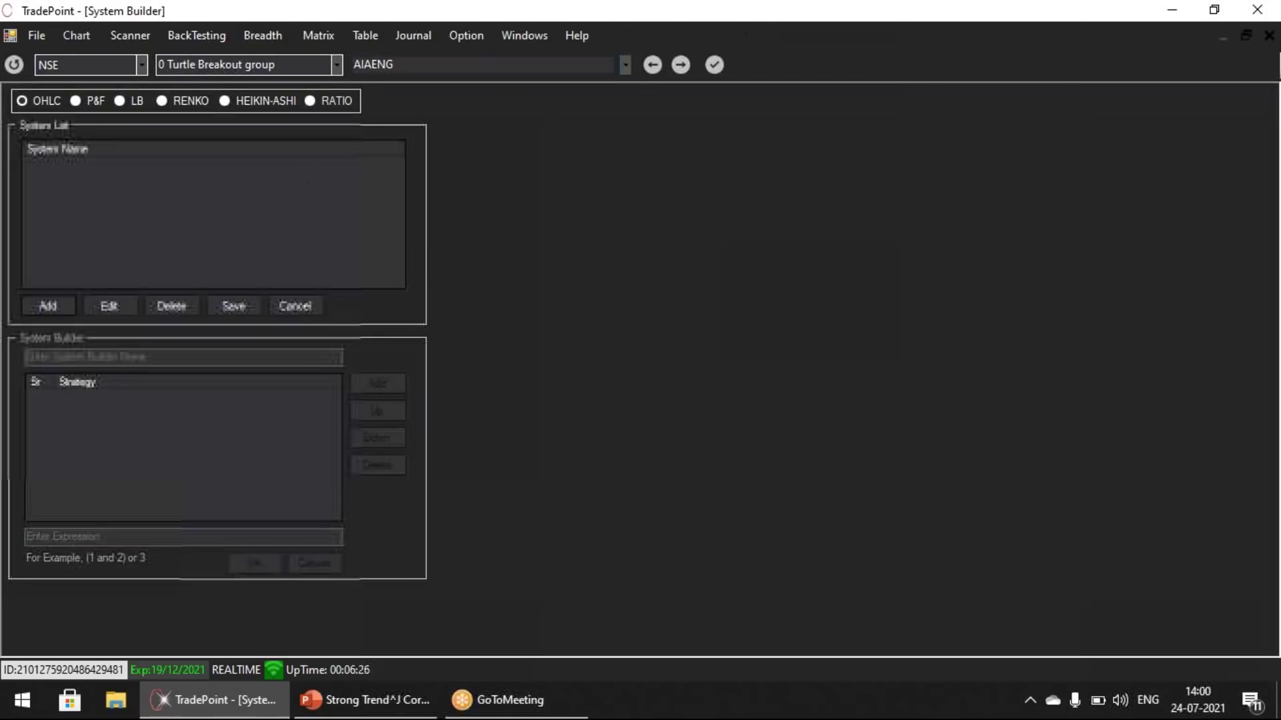
click(96, 103)
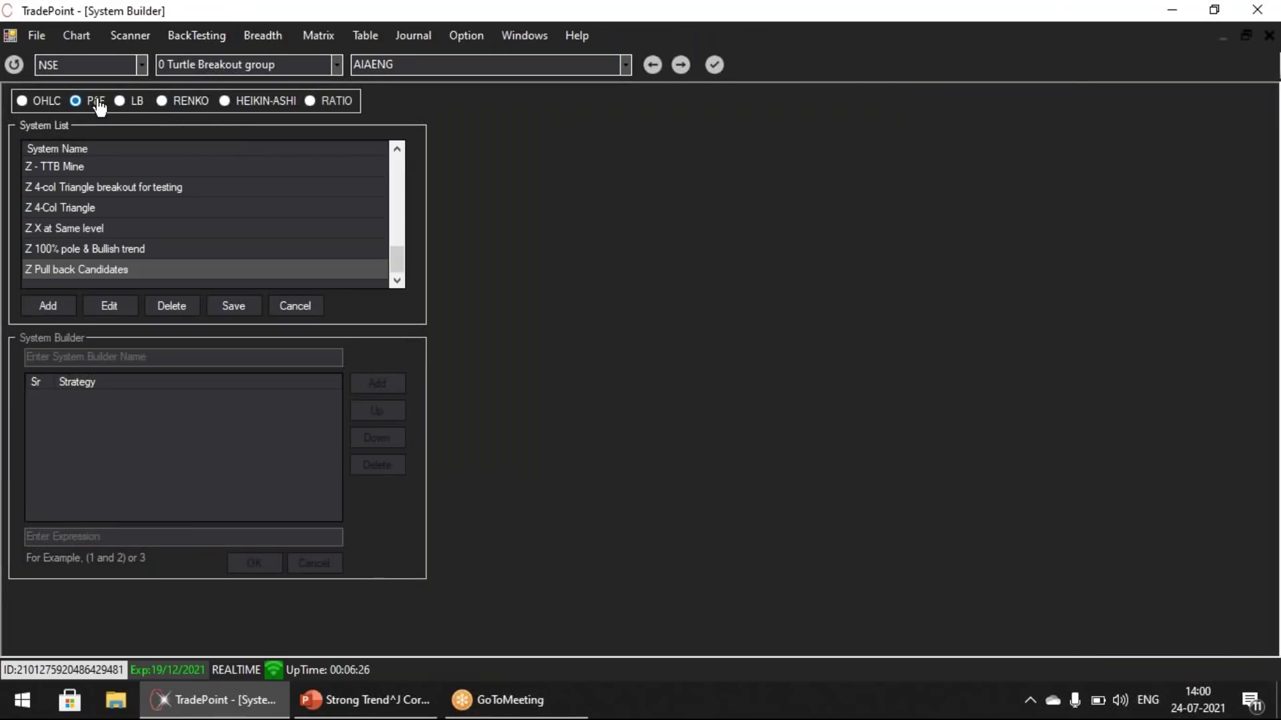
click(326, 143)
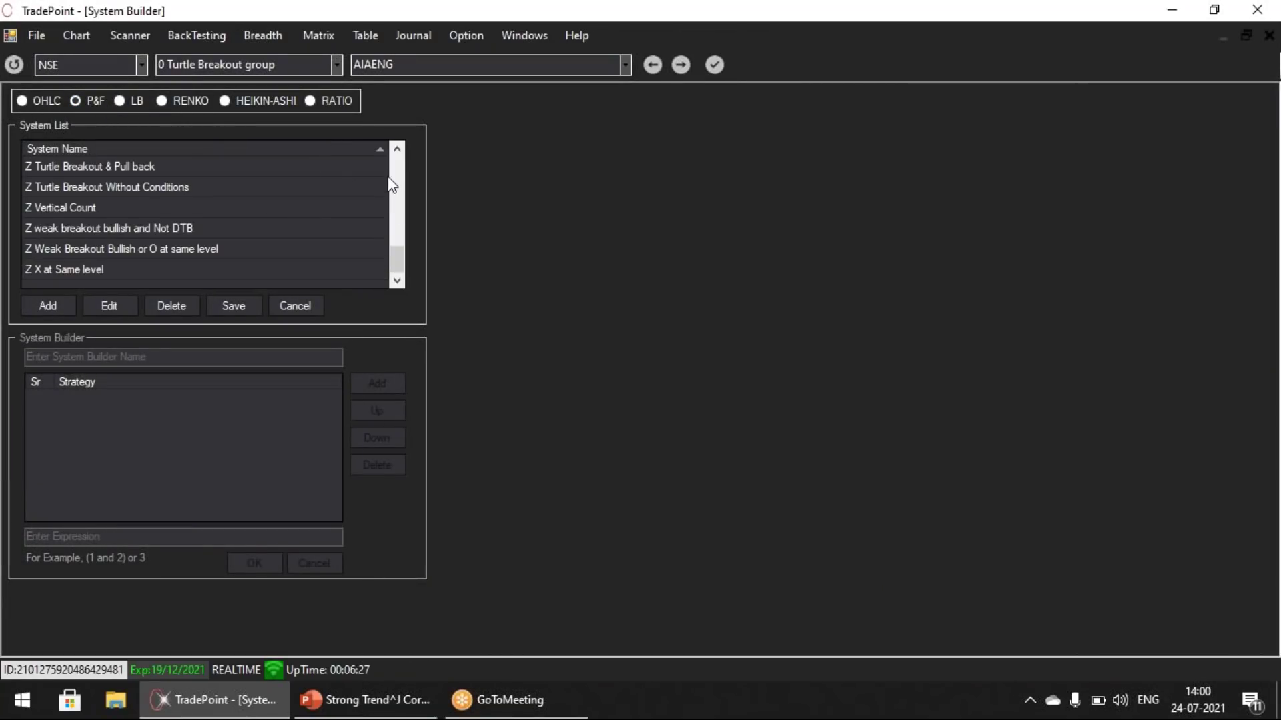
click(224, 187)
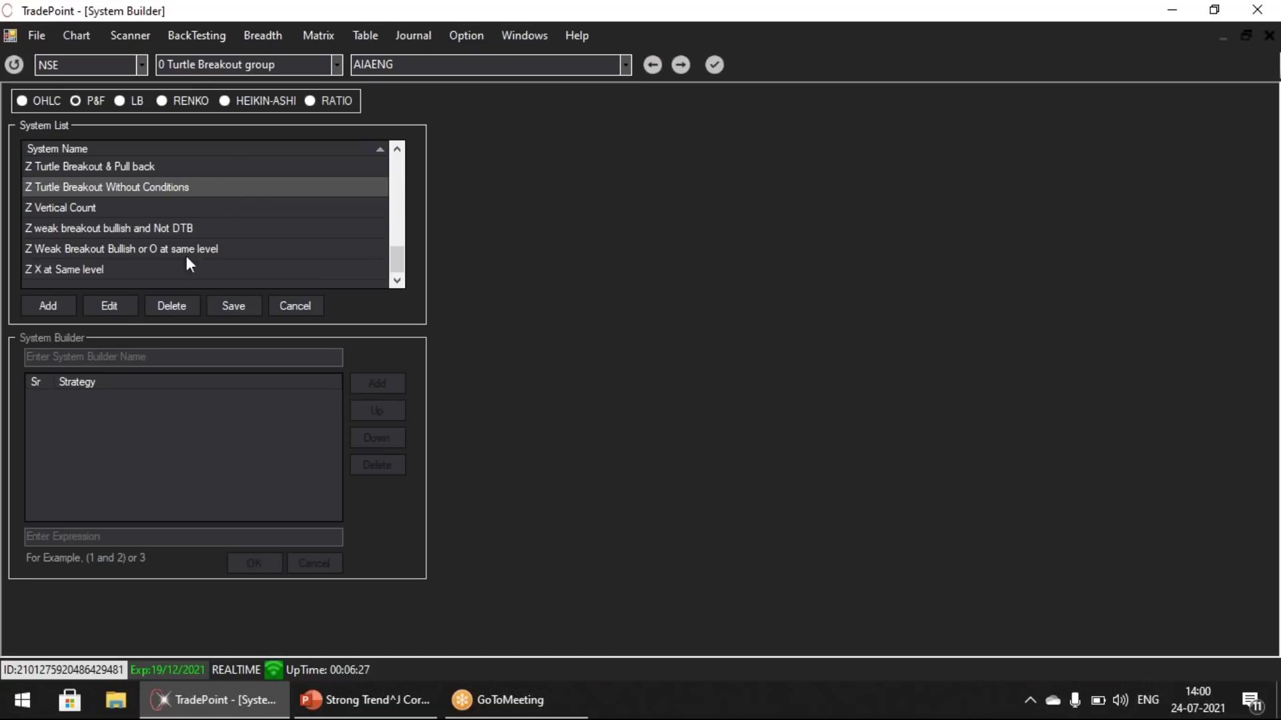
click(121, 311)
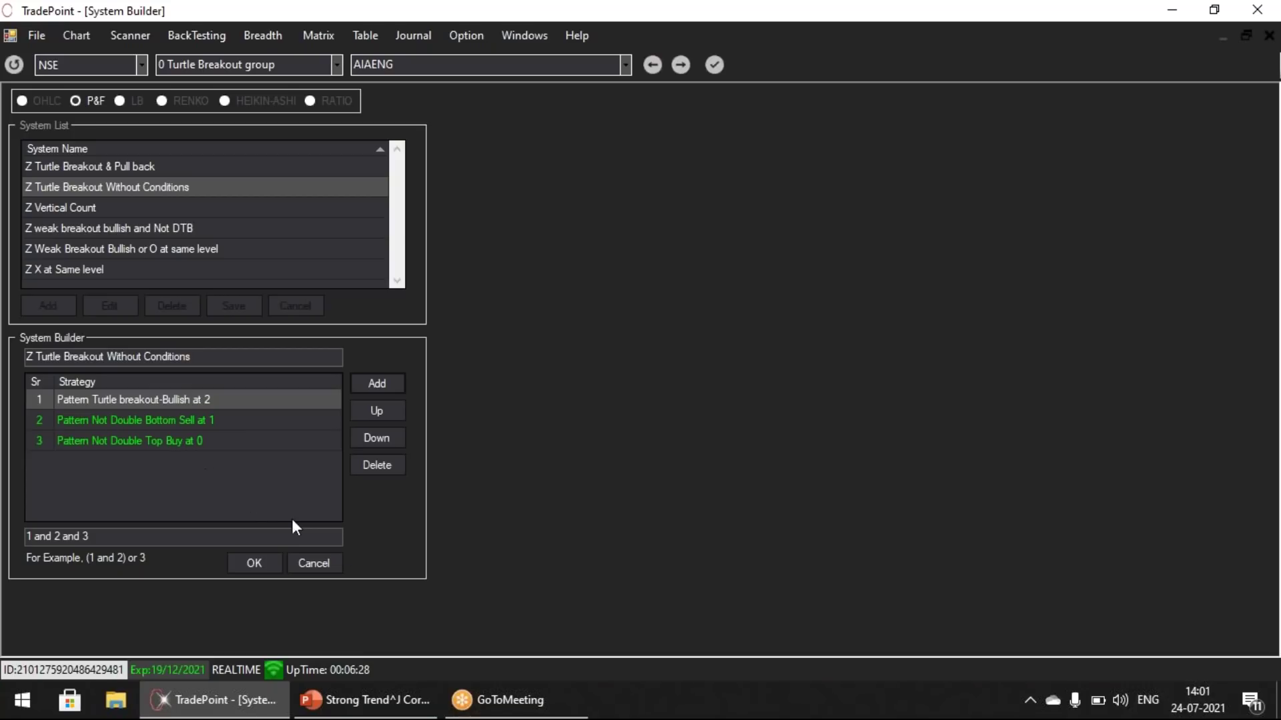
click(321, 565)
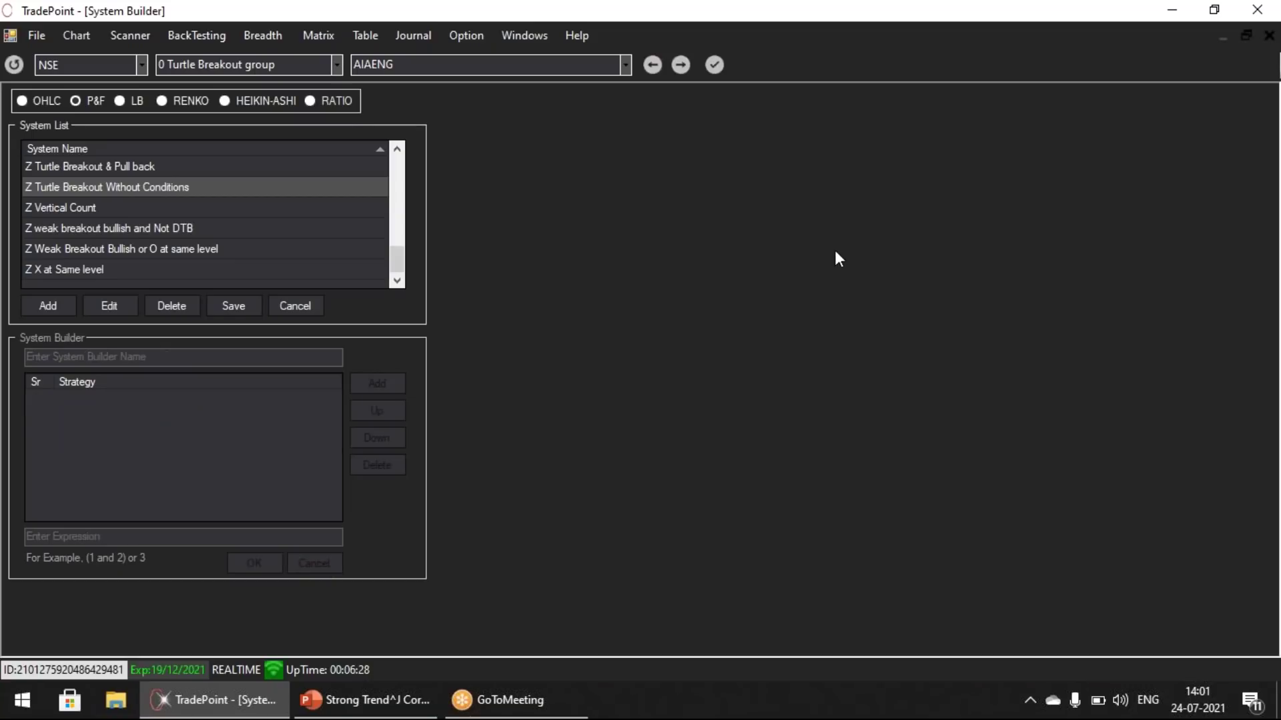
click(1269, 39)
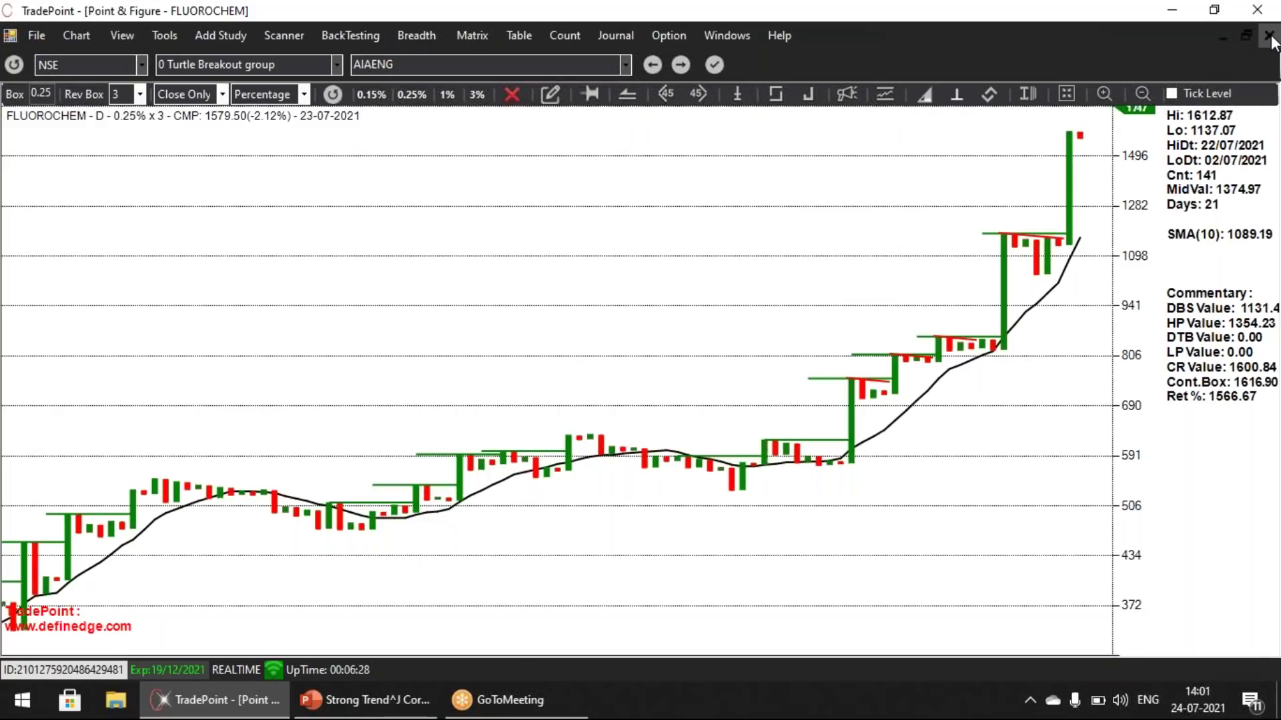